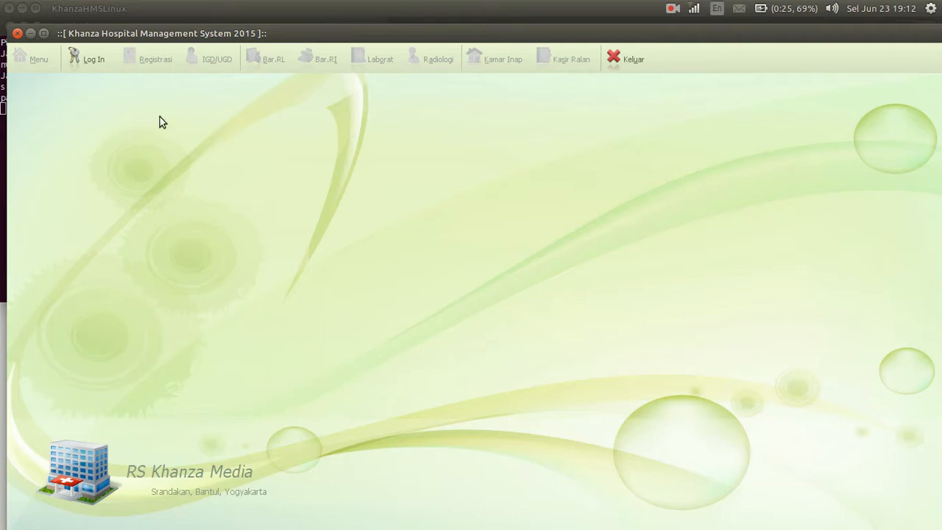
Maximize the hospital system's window and log in with the admin ID and account password
{"action": "left_click", "coordinate": [44, 34]}
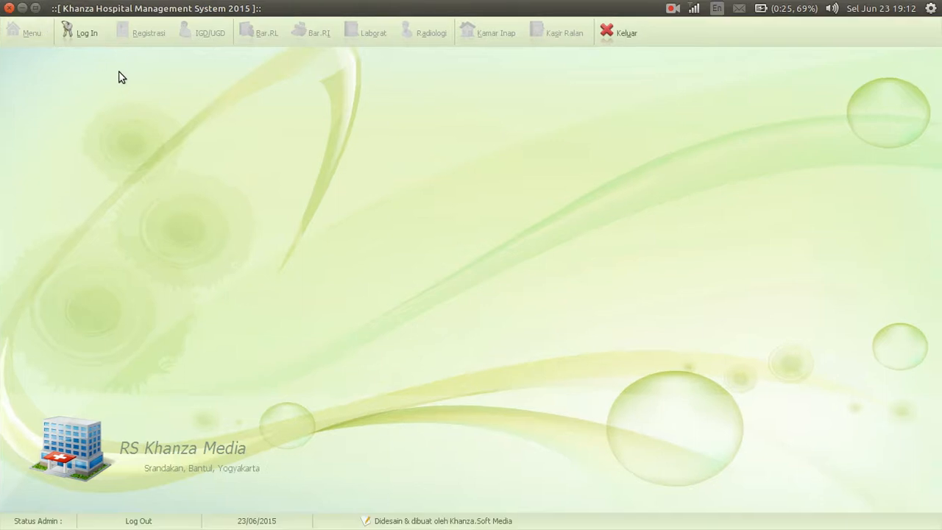
{"action": "left_click", "coordinate": [84, 34]}
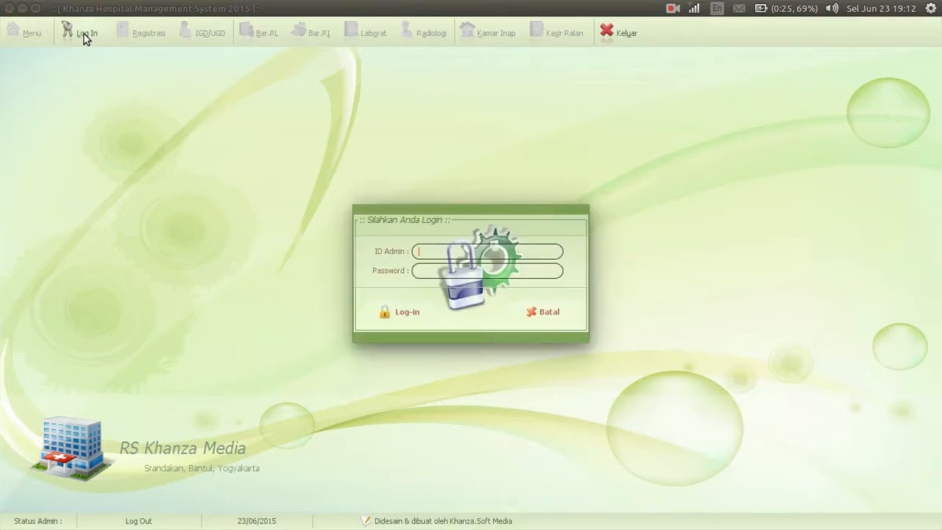
{"action": "type", "text": "spv"}
{"action": "key", "text": "Tab"}
{"action": "type", "text": "server"}
{"action": "key", "text": "Return"}
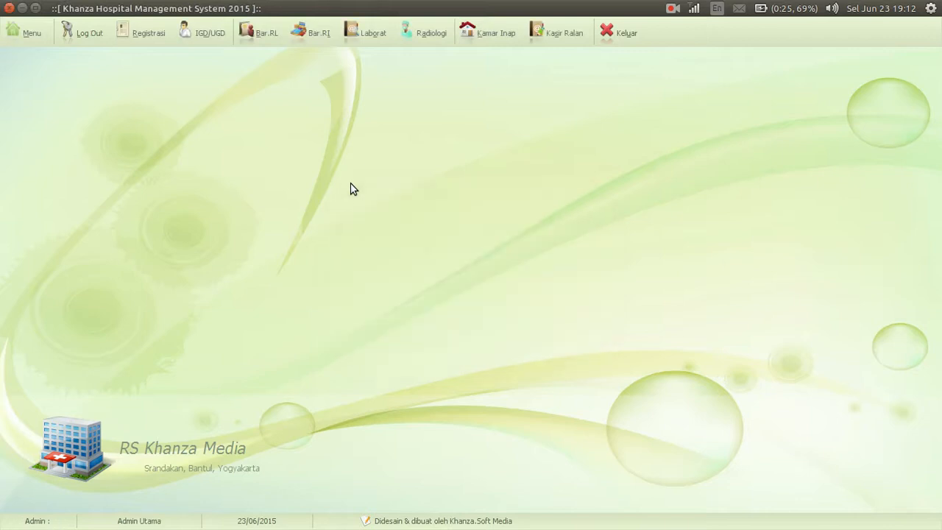
Show the main menu's "Tarif Pelayanan & Keuangan Rumah Sakit" group
{"action": "left_click", "coordinate": [28, 36]}
{"action": "left_click", "coordinate": [198, 81]}
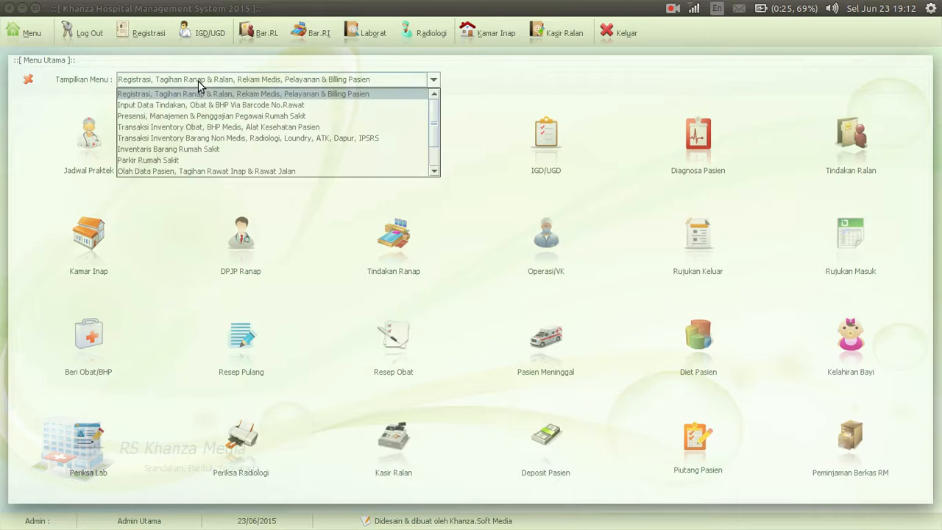
{"action": "key", "text": "Down"}
{"action": "key", "text": "Down"}
{"action": "key", "text": "Down"}
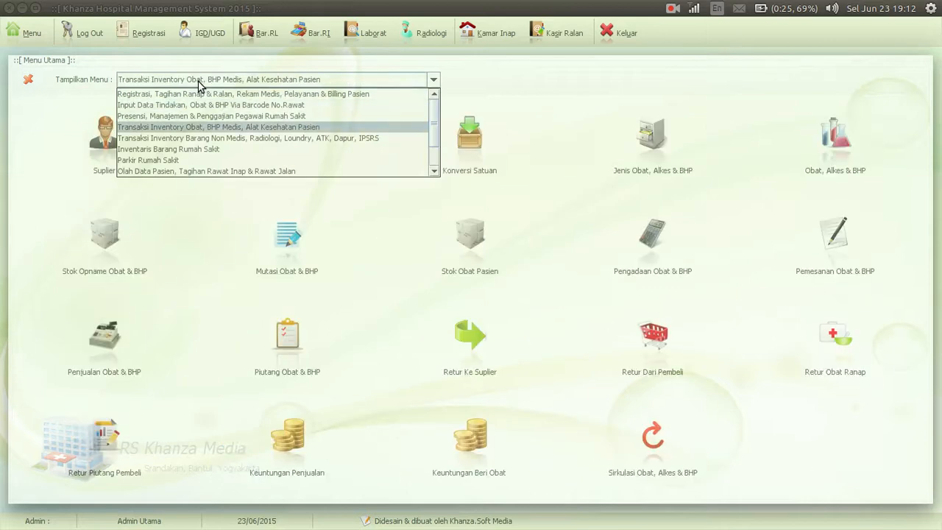
{"action": "key", "text": "Down"}
{"action": "key", "text": "Down"}
{"action": "key", "text": "Down"}
{"action": "key", "text": "Down"}
{"action": "key", "text": "Down"}
{"action": "key", "text": "Down"}
{"action": "key", "text": "Down"}
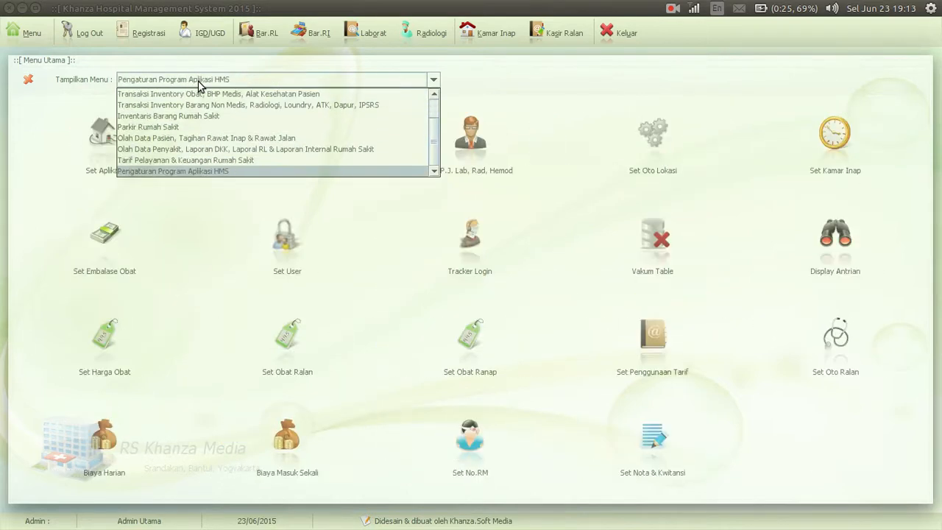
{"action": "key", "text": "Up"}
{"action": "key", "text": "Return"}
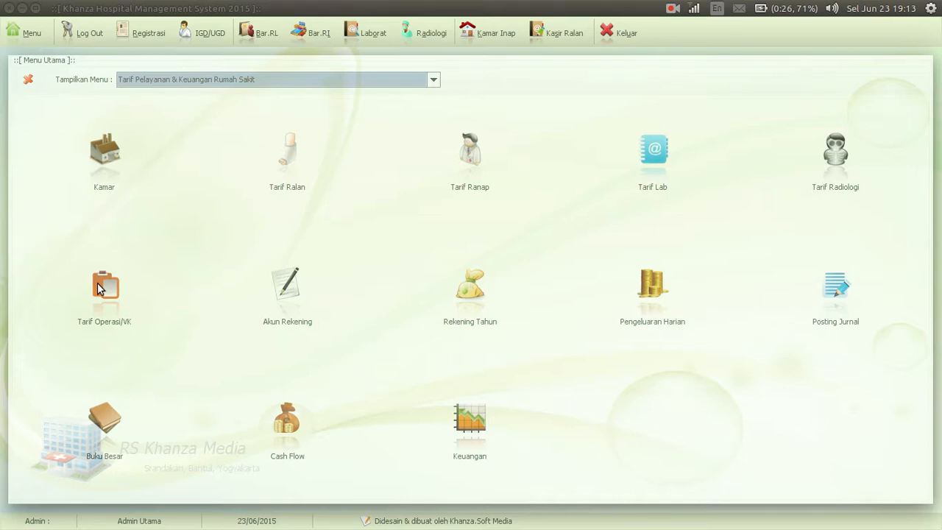
Add a room named Flamboyan with code FL to the room master data from the bed data form's room lookup
{"action": "left_click", "coordinate": [103, 152]}
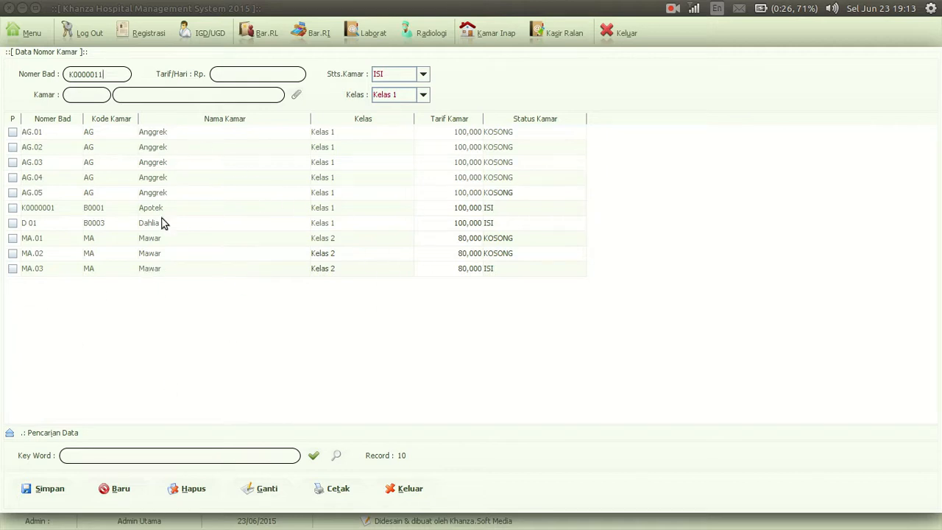
{"action": "left_click", "coordinate": [296, 95]}
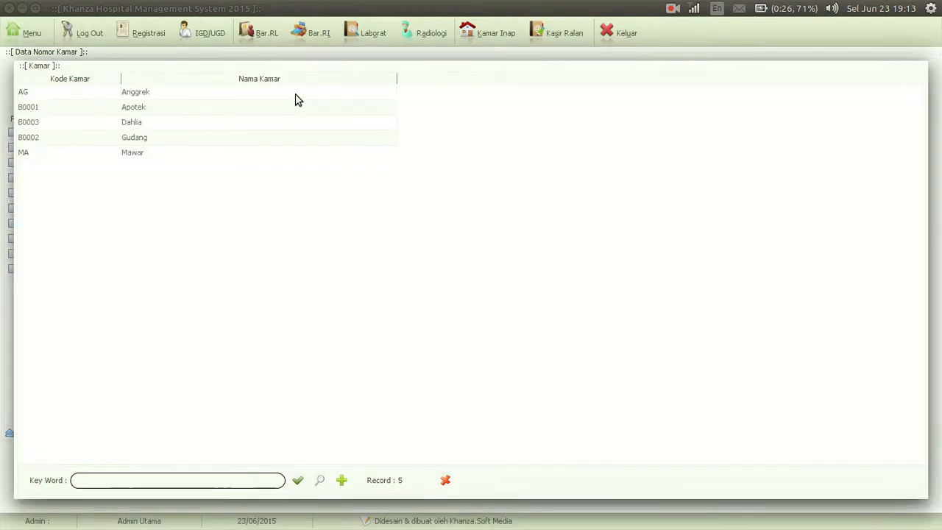
{"action": "left_click", "coordinate": [342, 480]}
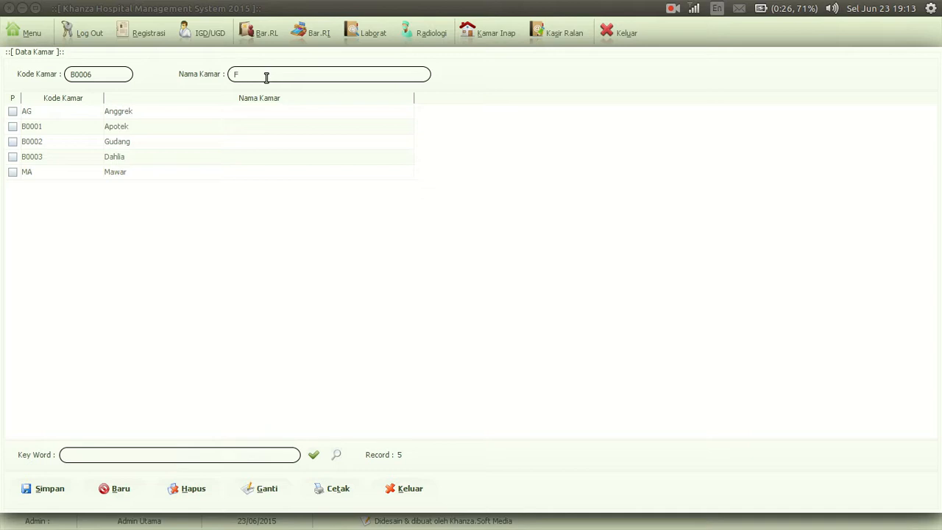
{"action": "type", "text": "mboy"}
{"action": "key", "text": "shift+Left"}
{"action": "key", "text": "shift+Left"}
{"action": "key", "text": "shift+Left"}
{"action": "key", "text": "shift+Left"}
{"action": "key", "text": "shift+Left"}
{"action": "type", "text": "F"}
{"action": "left_click", "coordinate": [47, 491]}
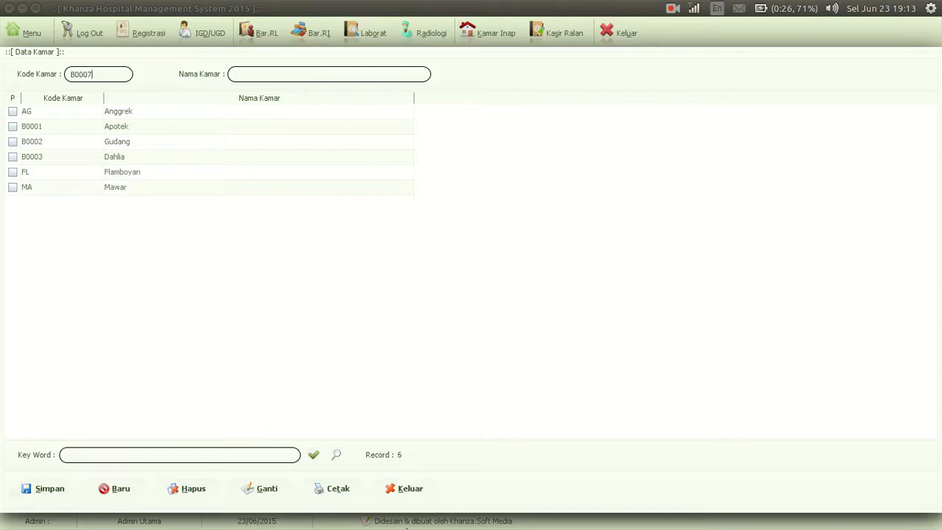
{"action": "left_click", "coordinate": [401, 491]}
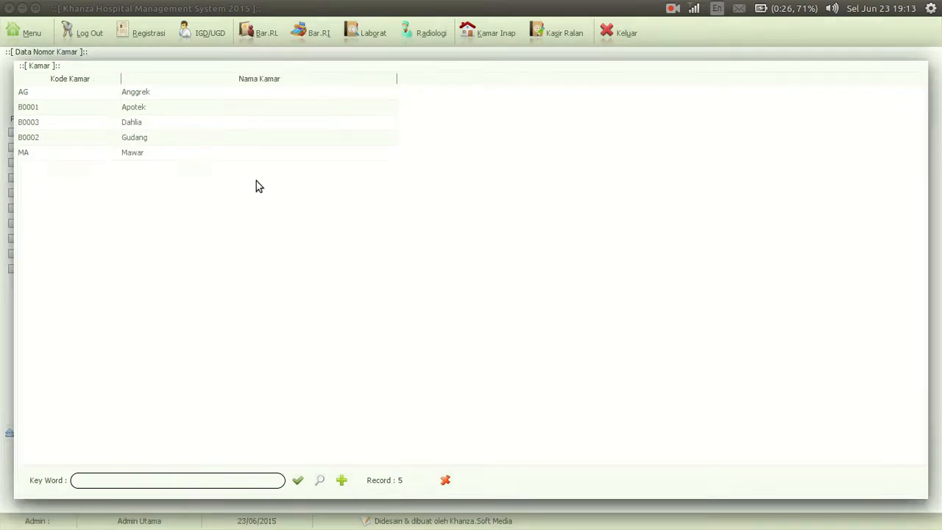
Save bed FL.01 in room Flamboyan with a daily rate of 120000, status KOSONG and class Kelas VIP
{"action": "left_click", "coordinate": [297, 482]}
{"action": "double_click", "coordinate": [169, 140]}
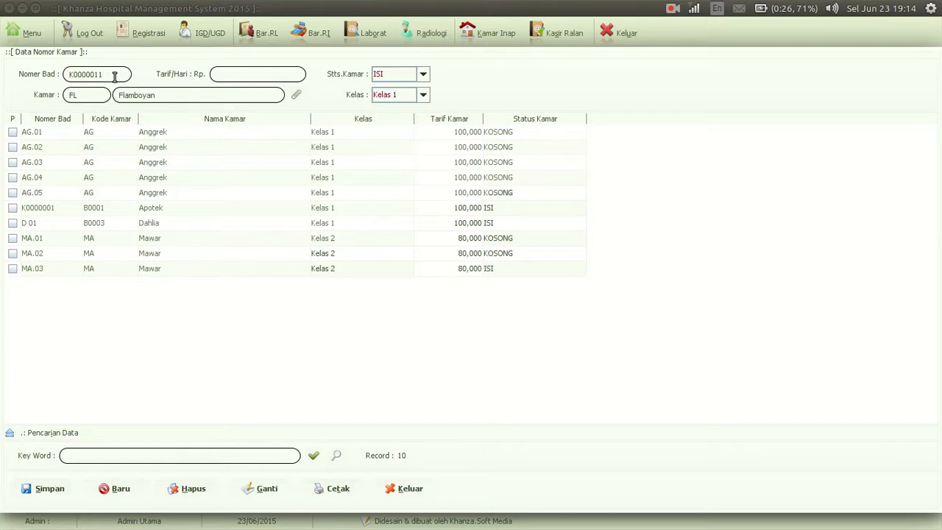
{"action": "type", "text": "F"}
{"action": "type", "text": "12"}
{"action": "type", "text": "0000"}
{"action": "left_click", "coordinate": [401, 76]}
{"action": "left_click", "coordinate": [396, 99]}
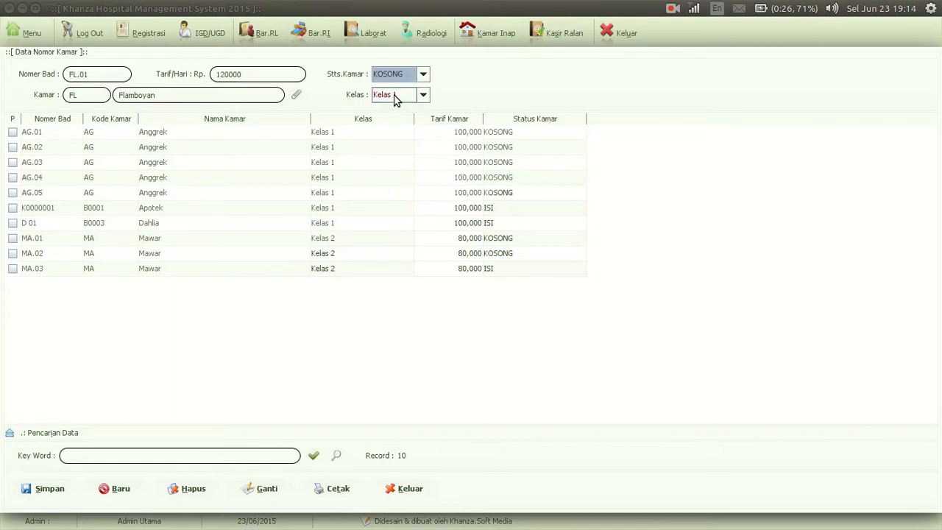
{"action": "left_click", "coordinate": [395, 96]}
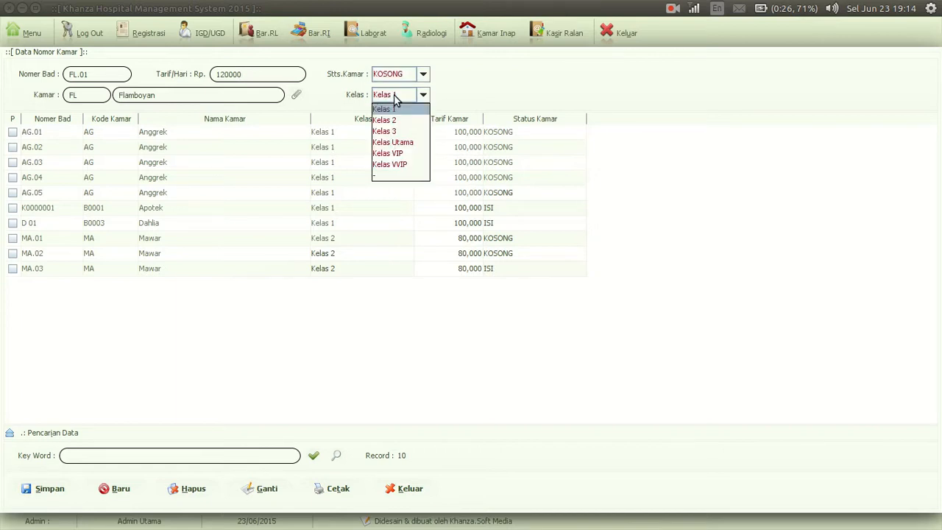
{"action": "left_click", "coordinate": [397, 155]}
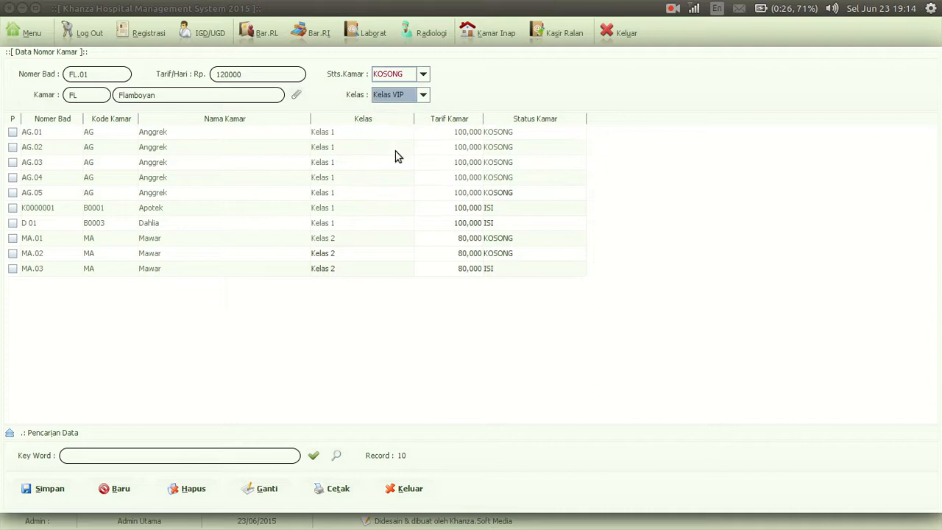
{"action": "left_click", "coordinate": [53, 492]}
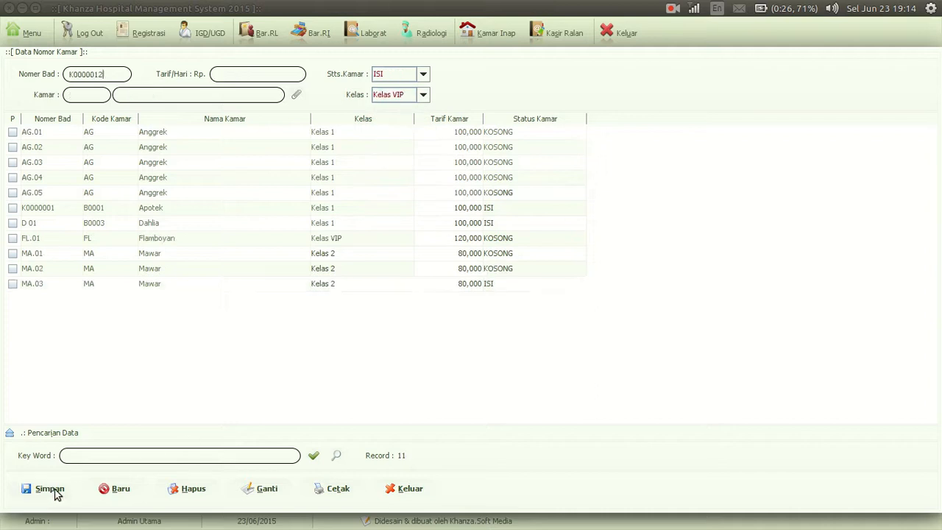
Add beds FL.02 and FL.03 to room Flamboyan by reusing the preceding Flamboyan bed's details
{"action": "left_click", "coordinate": [130, 239]}
{"action": "left_click", "coordinate": [96, 74]}
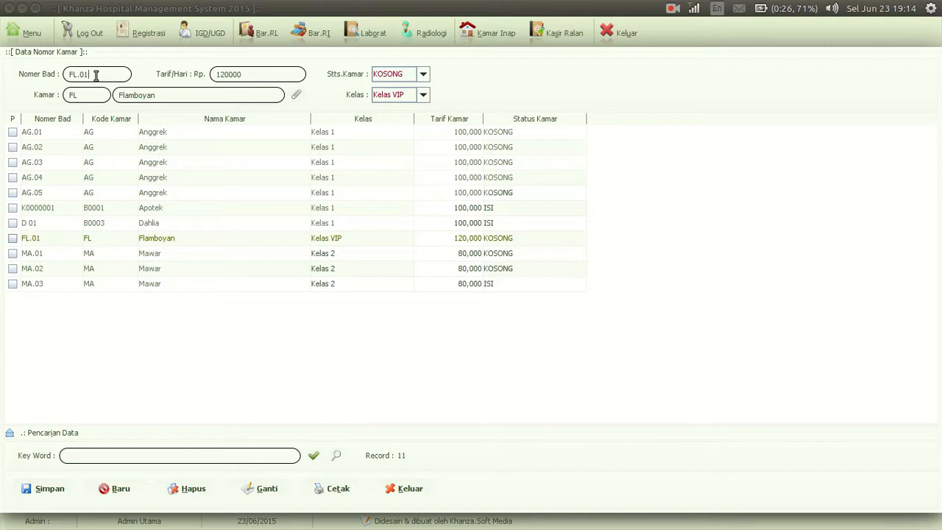
{"action": "type", "text": "2"}
{"action": "left_click", "coordinate": [55, 491]}
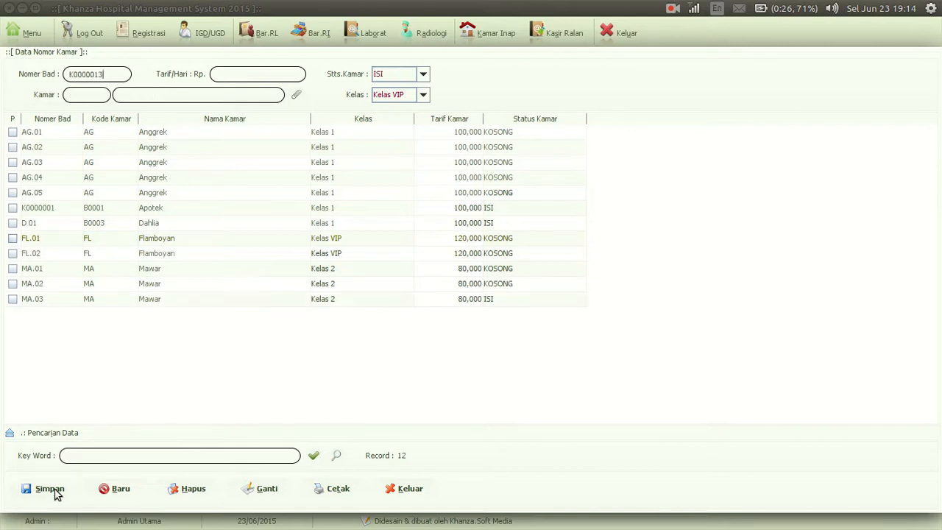
{"action": "left_click", "coordinate": [90, 255]}
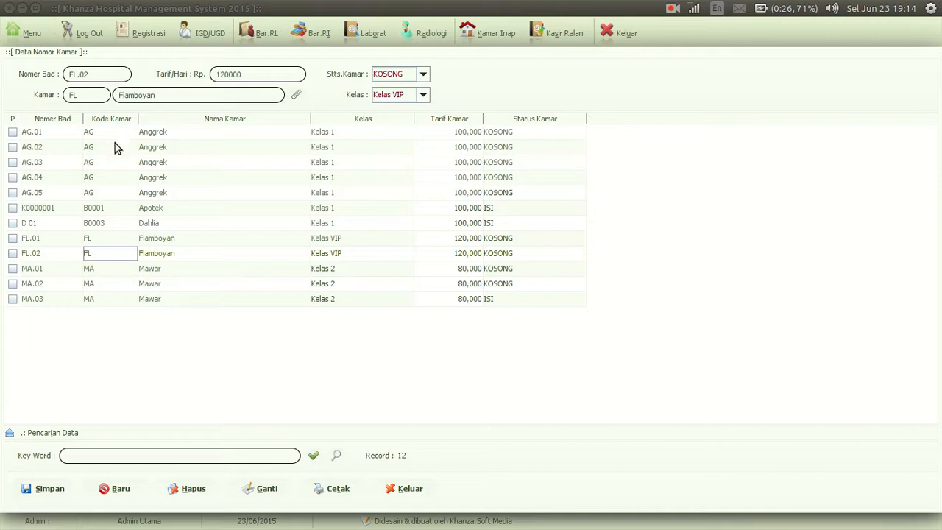
{"action": "left_click", "coordinate": [103, 72]}
{"action": "type", "text": "3"}
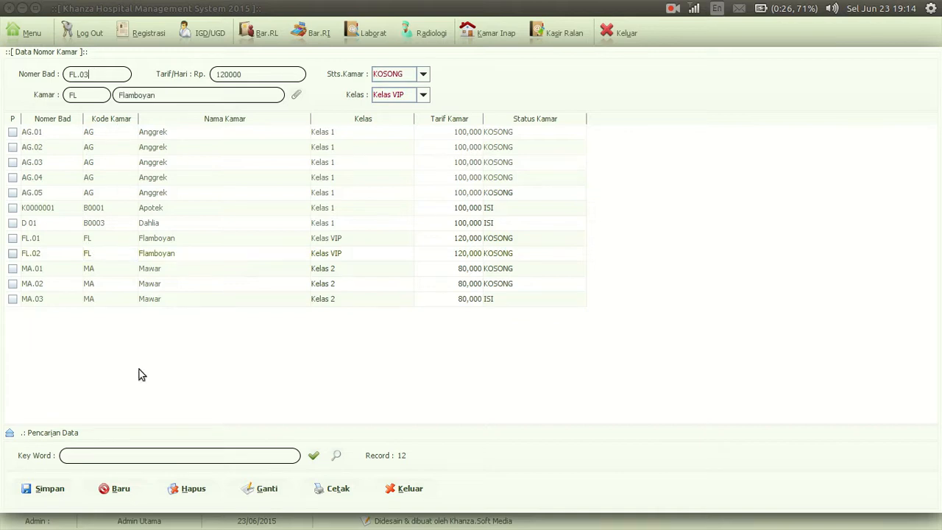
{"action": "left_click", "coordinate": [48, 492]}
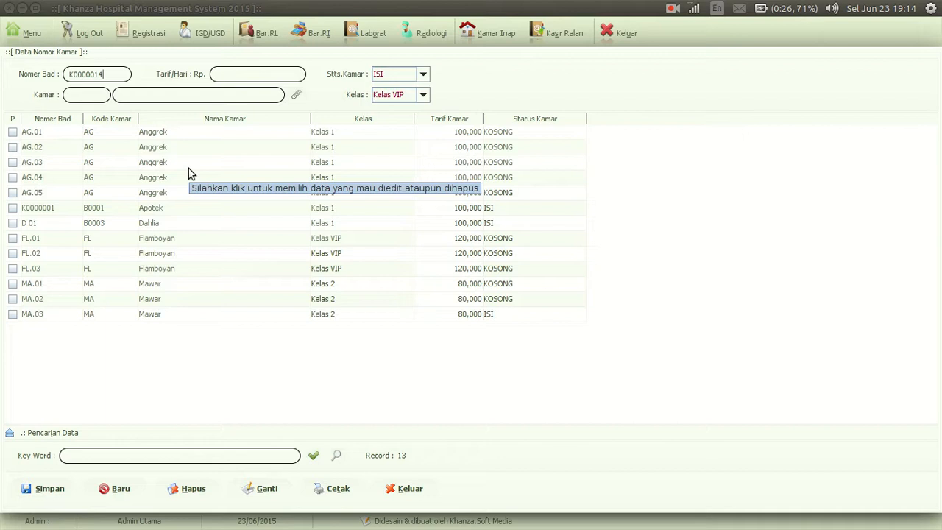
Register the fifth listed patient for today at Poli Spesialis Obsgyn with the first listed doctor and save the registration
{"action": "left_click", "coordinate": [137, 26]}
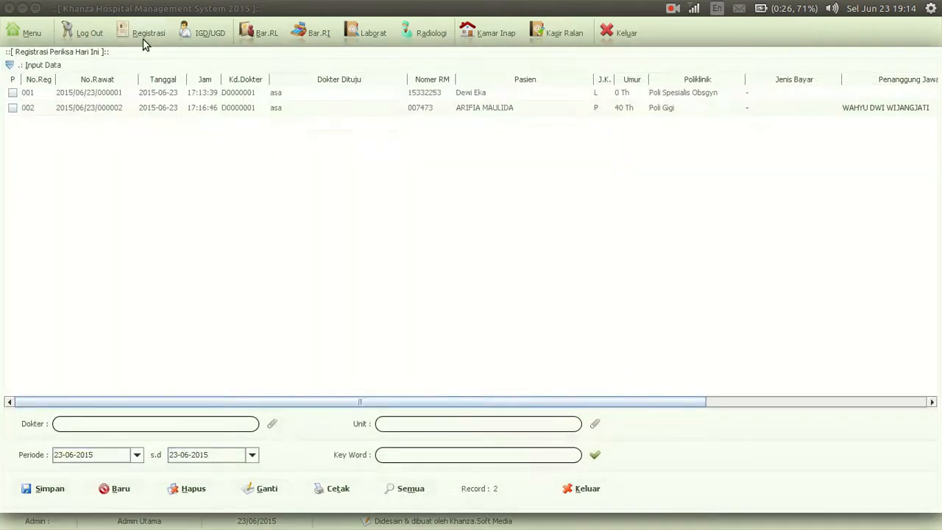
{"action": "left_click", "coordinate": [124, 67]}
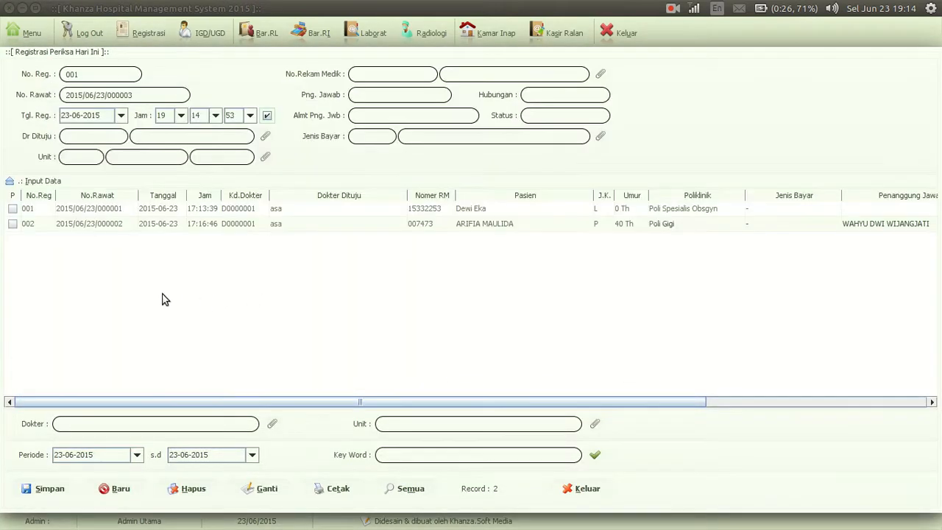
{"action": "left_click", "coordinate": [601, 73]}
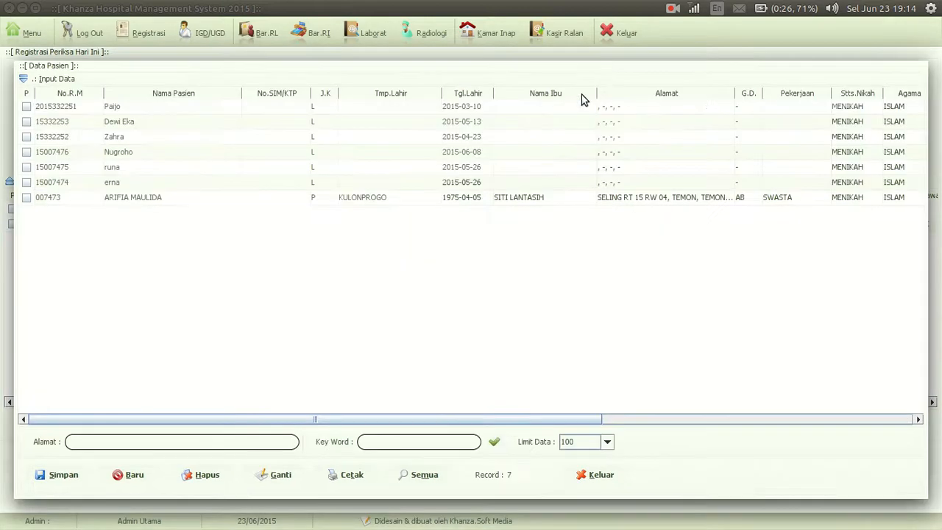
{"action": "double_click", "coordinate": [133, 171]}
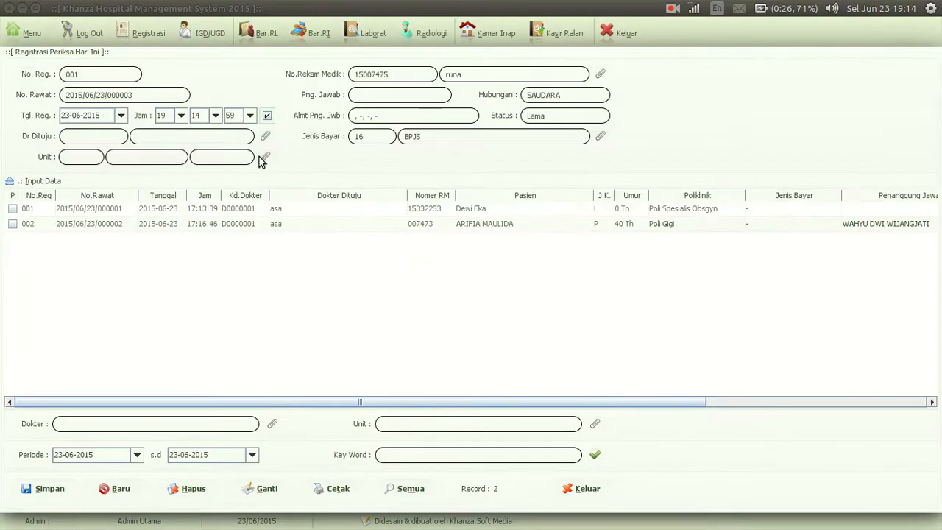
{"action": "left_click", "coordinate": [263, 157]}
{"action": "double_click", "coordinate": [141, 154]}
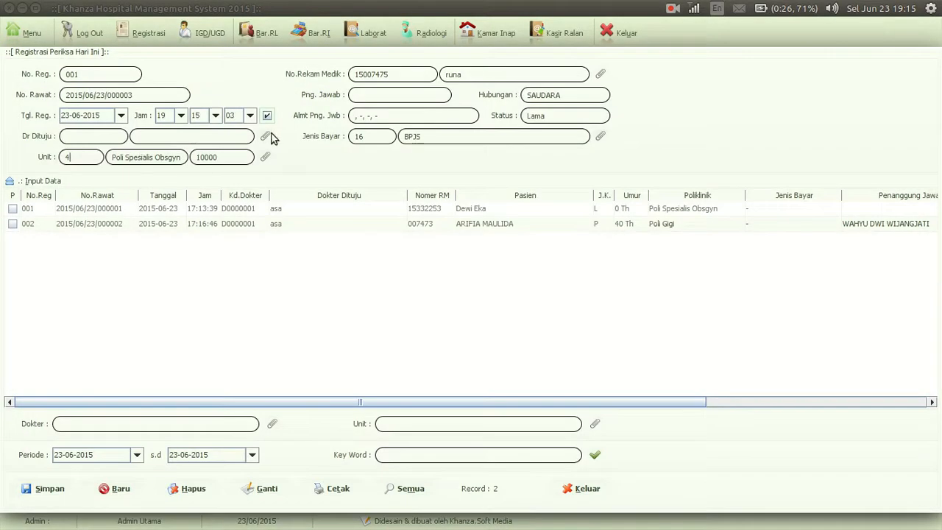
{"action": "left_click", "coordinate": [266, 136]}
{"action": "left_click", "coordinate": [127, 94]}
{"action": "double_click", "coordinate": [127, 95]}
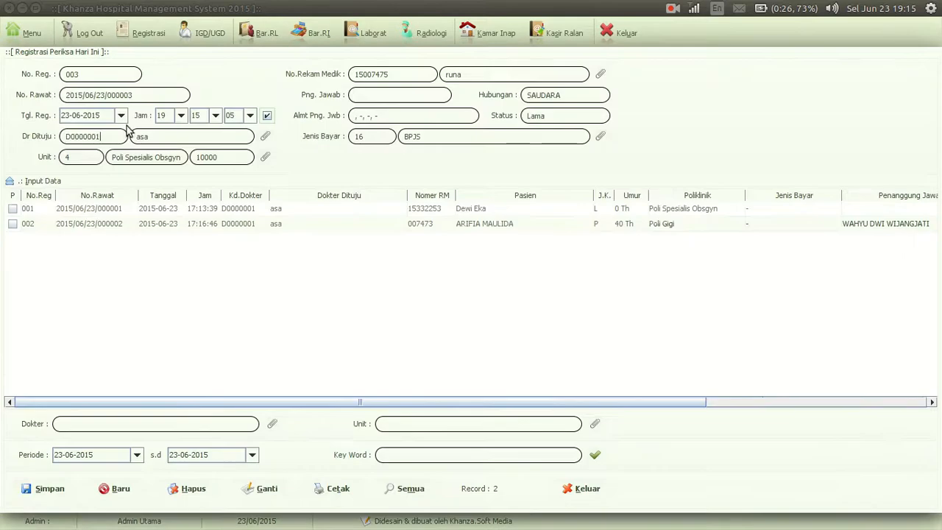
{"action": "left_click", "coordinate": [39, 491]}
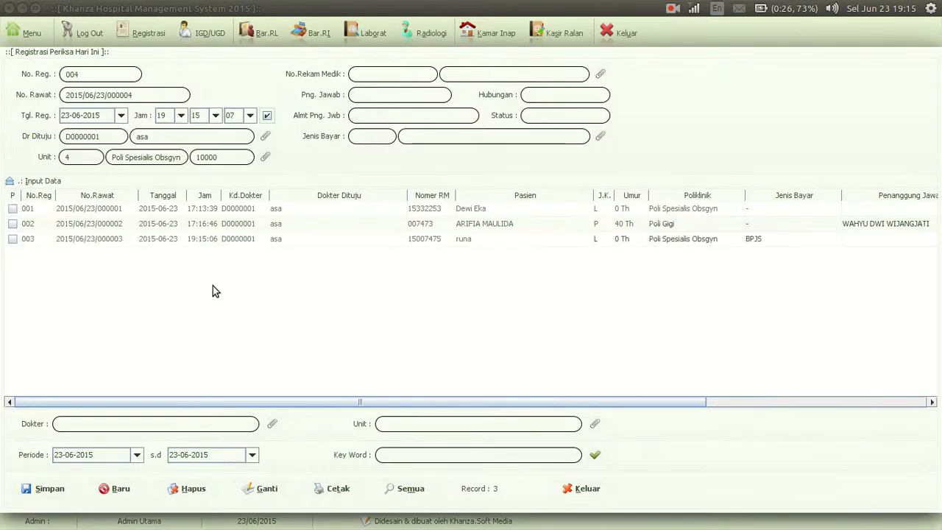
Admit the newly registered patient as an inpatient to Flamboyan bed FL.01 and close the saved admission form
{"action": "left_click", "coordinate": [120, 242]}
{"action": "right_click", "coordinate": [121, 241]}
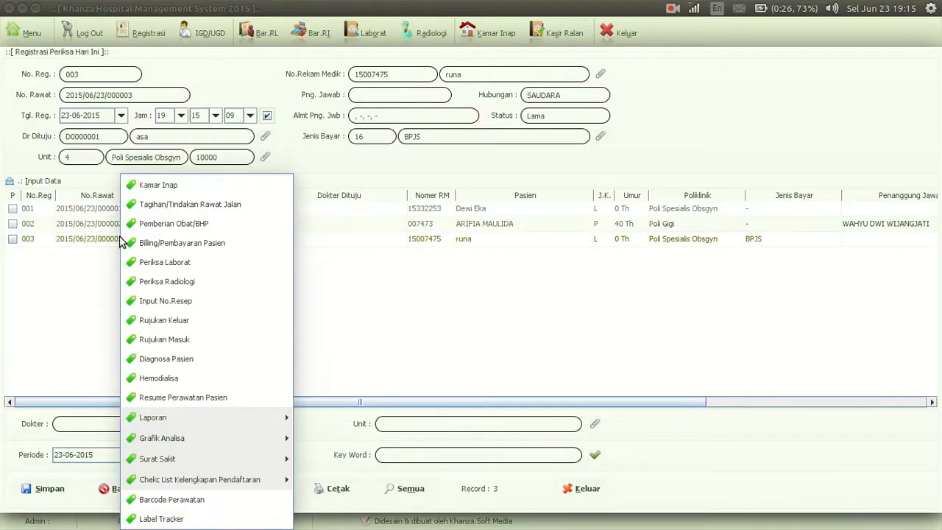
{"action": "left_click", "coordinate": [182, 186]}
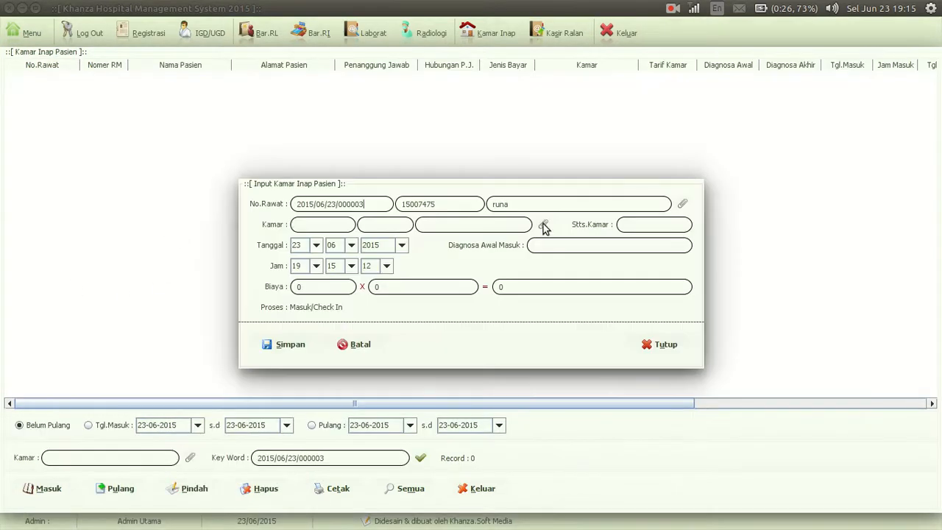
{"action": "left_click", "coordinate": [543, 224]}
{"action": "double_click", "coordinate": [170, 251]}
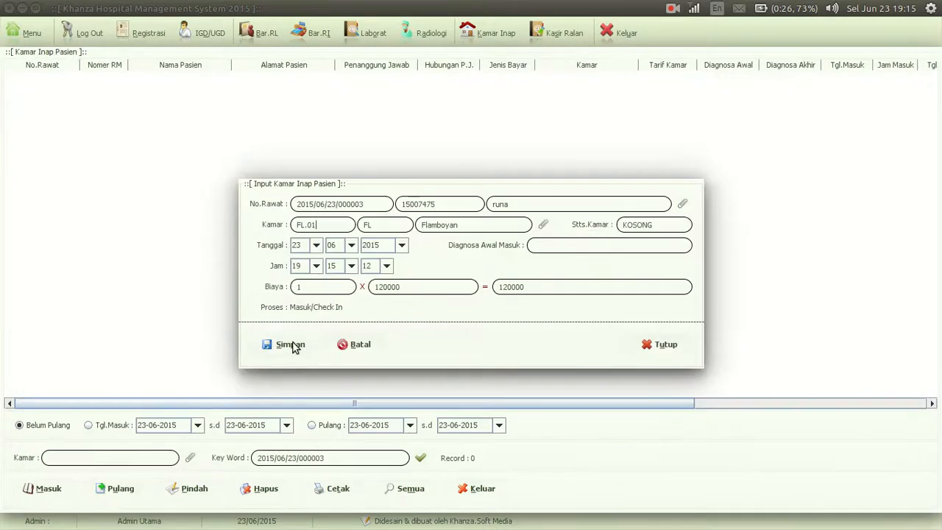
{"action": "left_click", "coordinate": [300, 347]}
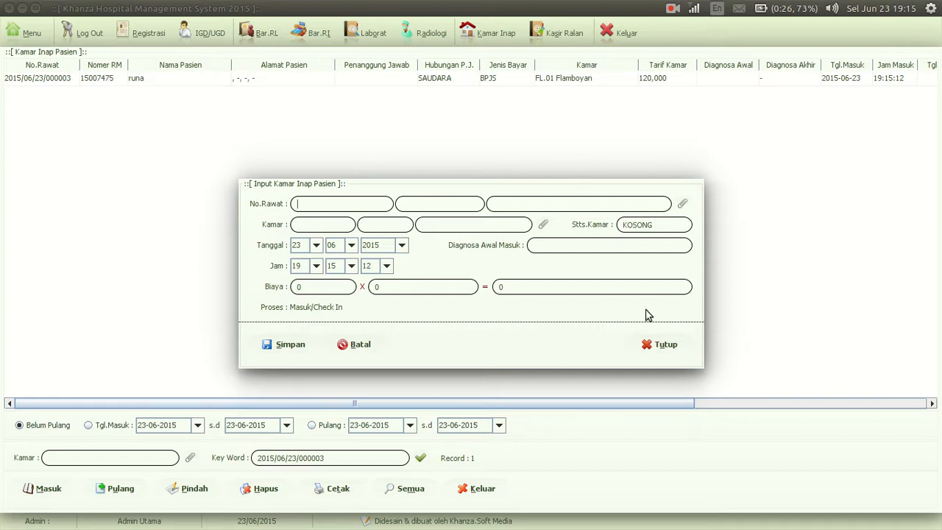
{"action": "left_click", "coordinate": [660, 346]}
Start a new outpatient (Ralan) treatment tariff entry named Tindakan Rawat Luka
{"action": "left_click", "coordinate": [28, 33]}
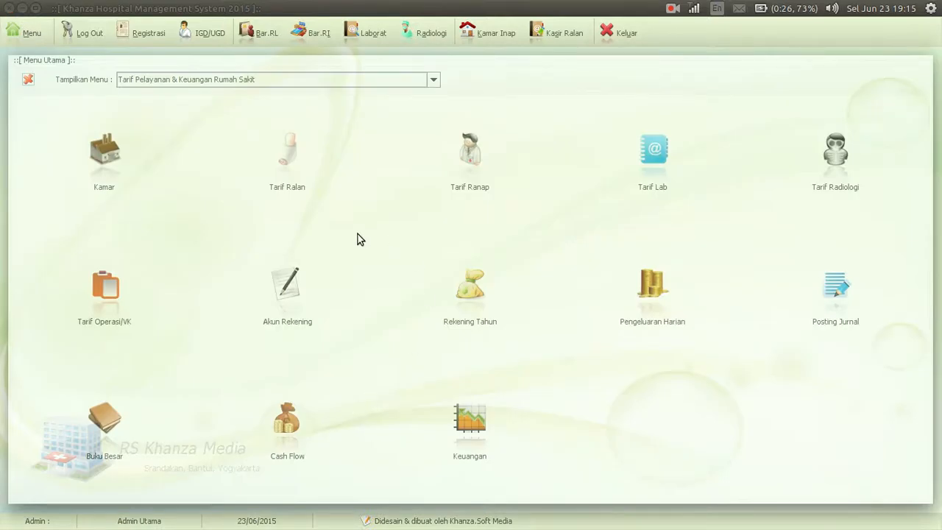
{"action": "left_click", "coordinate": [287, 153]}
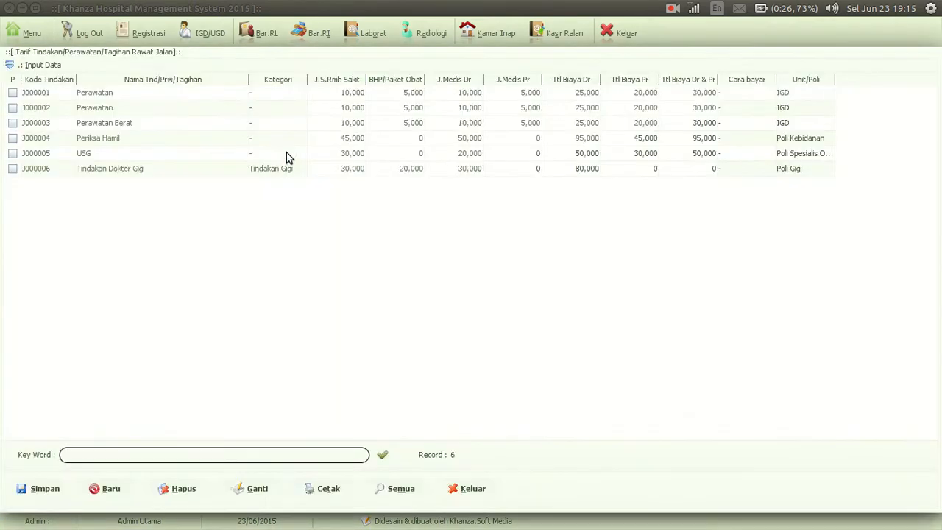
{"action": "left_click", "coordinate": [159, 65]}
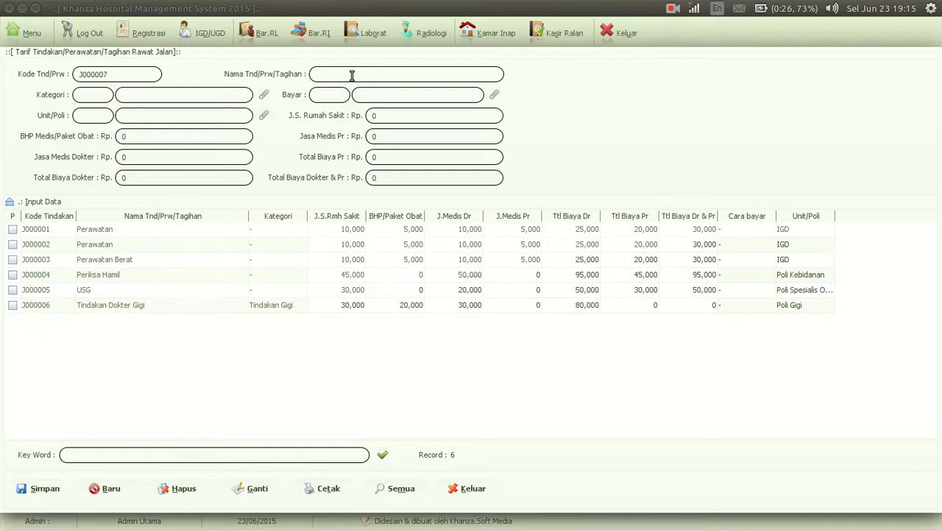
{"action": "type", "text": "ndakan Rawat Luka"}
Assign the Tindakan Rawat Luka tariff the blank "-" category, unit IGD and the blank "-" payment type
{"action": "left_click", "coordinate": [266, 96]}
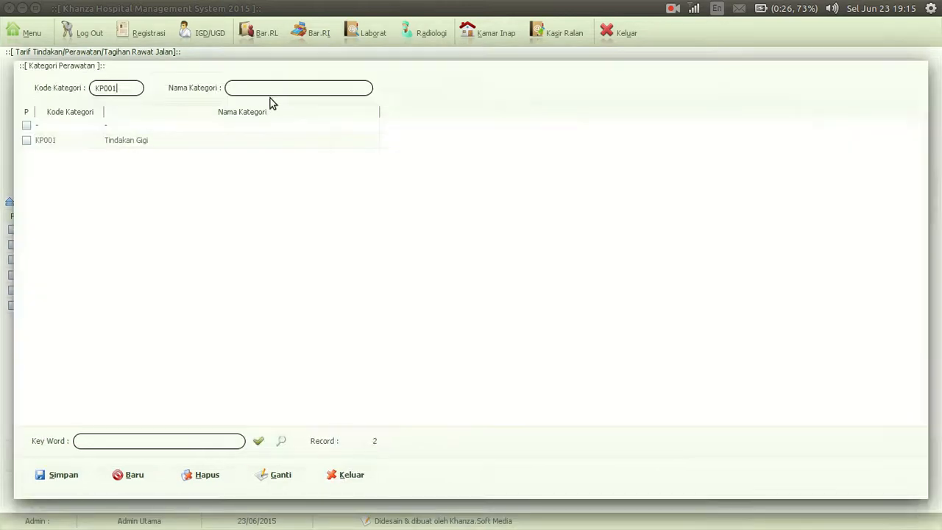
{"action": "left_click", "coordinate": [112, 130]}
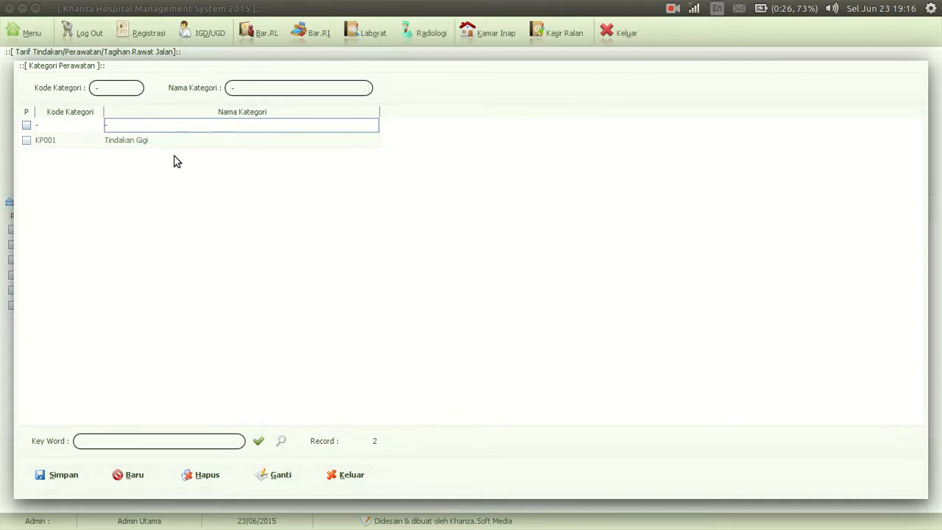
{"action": "key", "text": "space"}
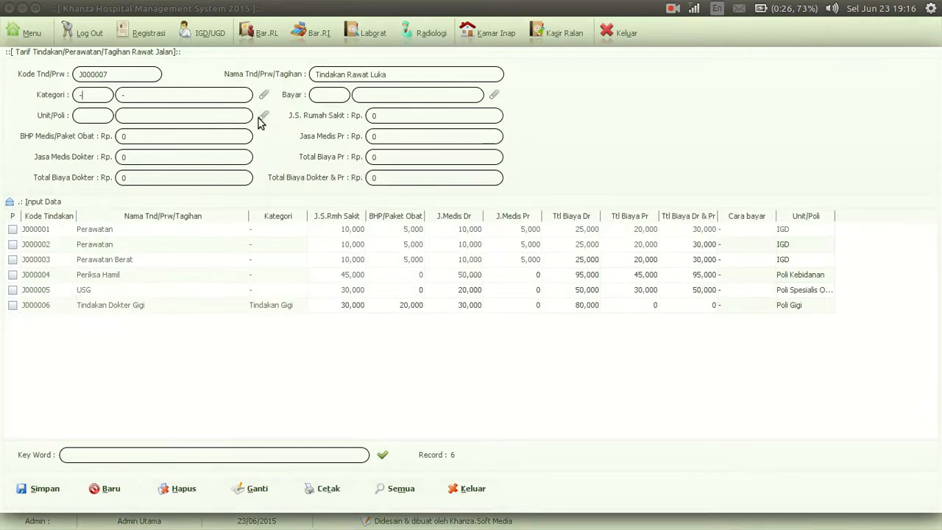
{"action": "left_click", "coordinate": [262, 117]}
{"action": "double_click", "coordinate": [129, 93]}
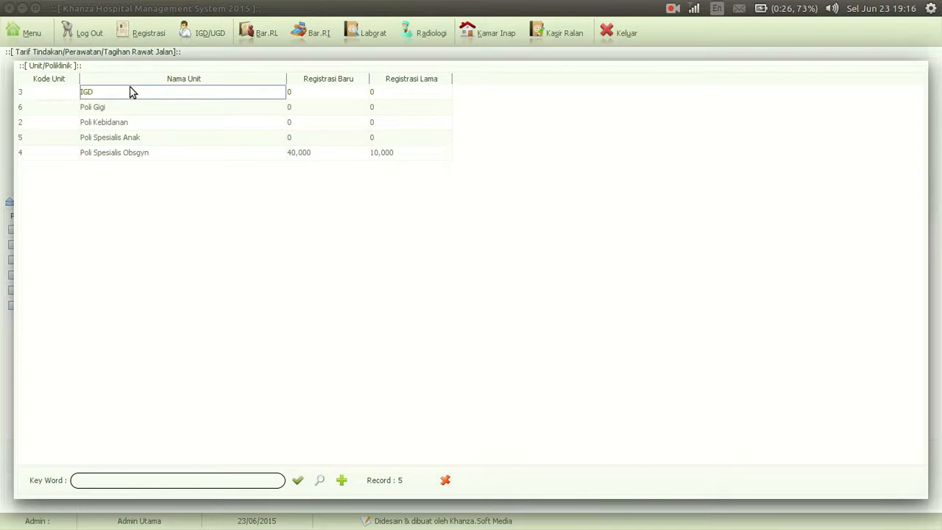
{"action": "left_click", "coordinate": [193, 140]}
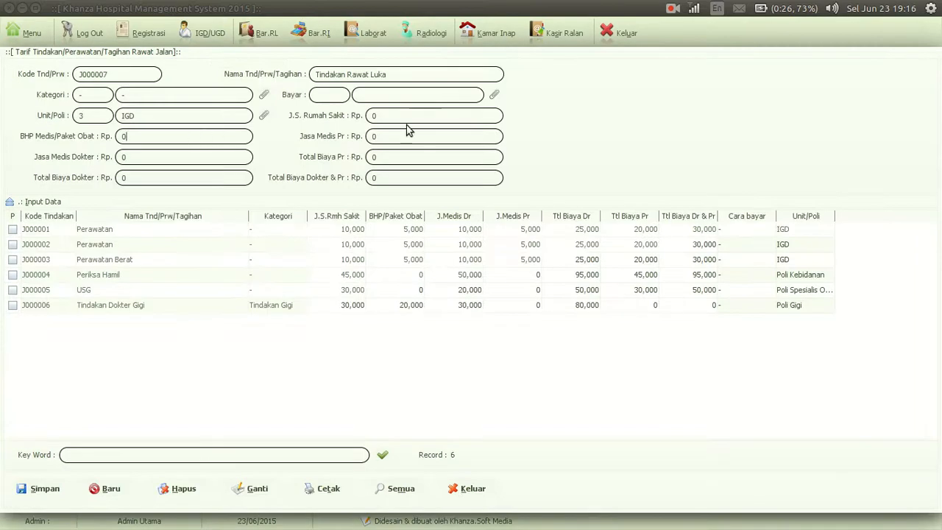
{"action": "left_click", "coordinate": [398, 116]}
{"action": "left_click", "coordinate": [494, 96]}
{"action": "left_click", "coordinate": [180, 127]}
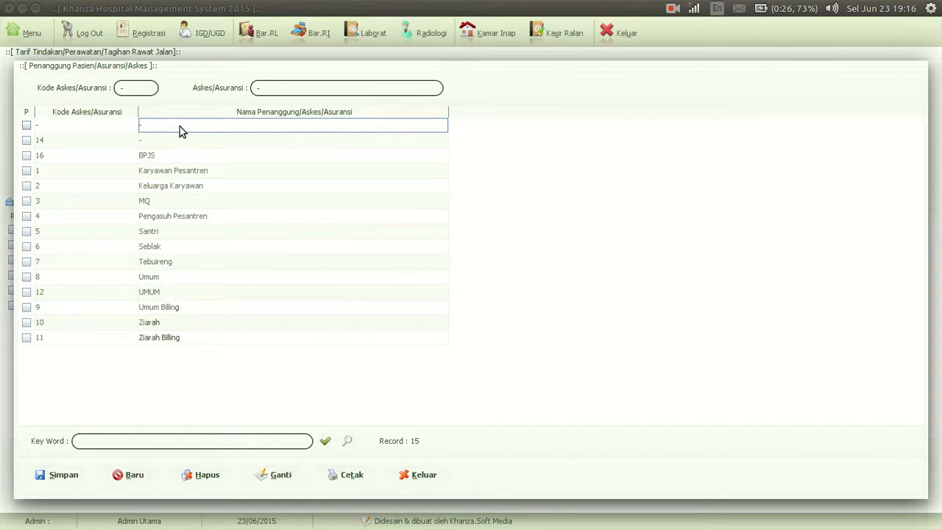
{"action": "double_click", "coordinate": [180, 127]}
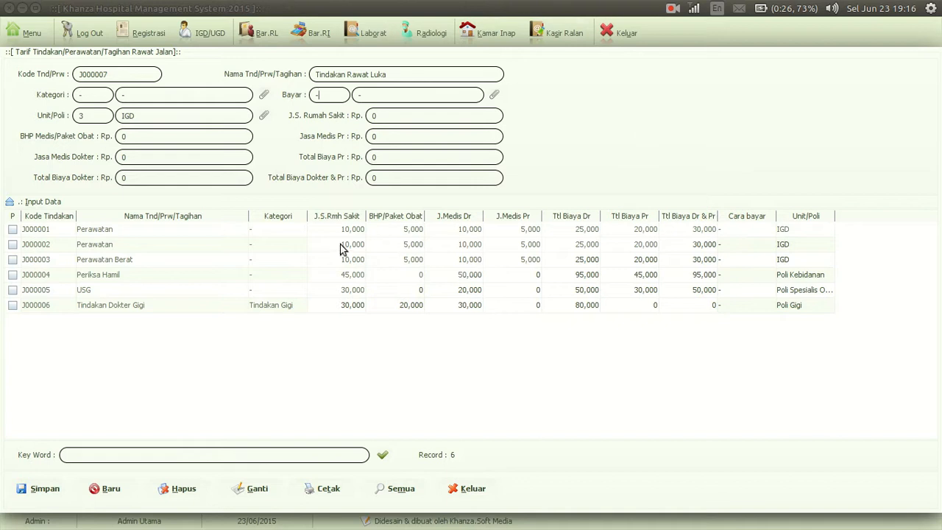
Set the tariff's hospital service fee to 20000, BHP/medicine package to 10000 and doctor's medical fee to 30000
{"action": "left_click", "coordinate": [393, 120]}
{"action": "left_click", "coordinate": [177, 138]}
{"action": "type", "text": "10000"}
{"action": "key", "text": "Return"}
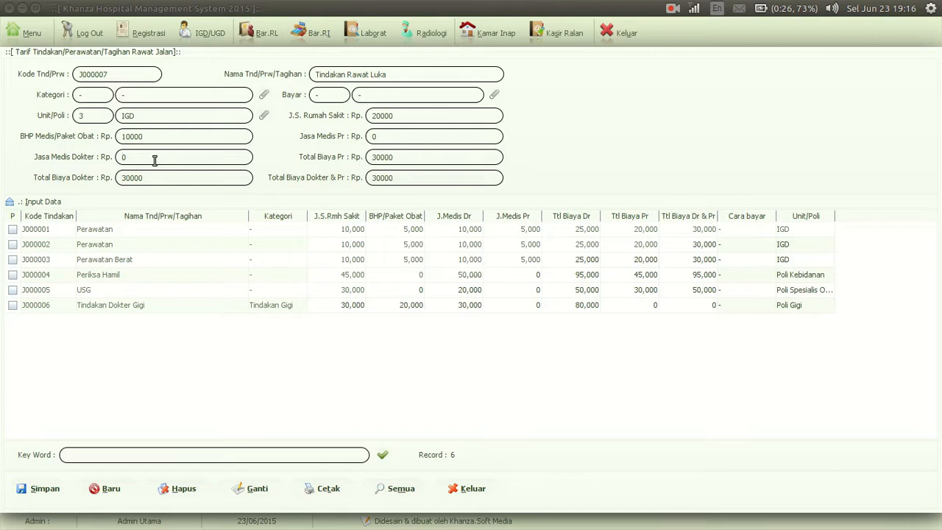
{"action": "type", "text": "0000"}
{"action": "key", "text": "Return"}
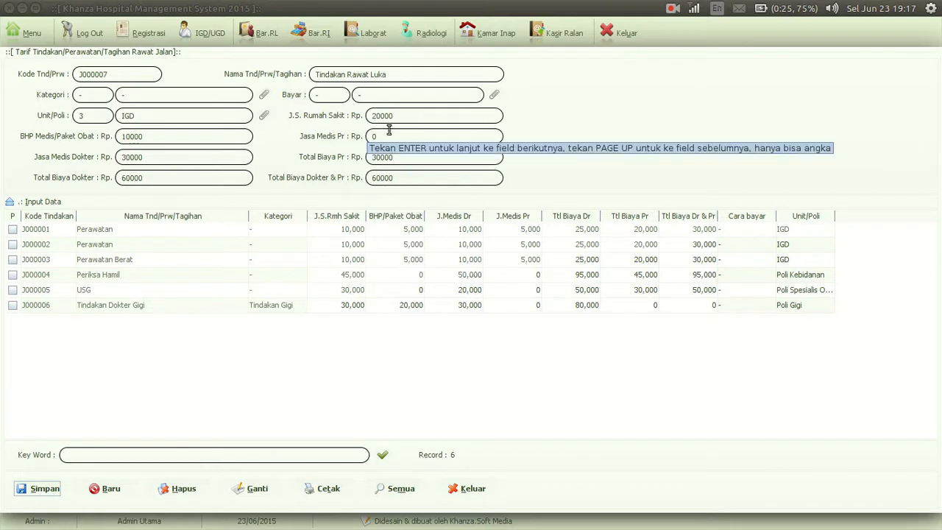
Set the nurse total and the doctor-and-nurse total to 0, save the tariff and load its saved record
{"action": "left_click", "coordinate": [430, 159]}
{"action": "key", "text": "BackSpace"}
{"action": "key", "text": "BackSpace"}
{"action": "key", "text": "BackSpace"}
{"action": "key", "text": "BackSpace"}
{"action": "key", "text": "BackSpace"}
{"action": "type", "text": "0"}
{"action": "left_click", "coordinate": [424, 175]}
{"action": "key", "text": "BackSpace"}
{"action": "key", "text": "BackSpace"}
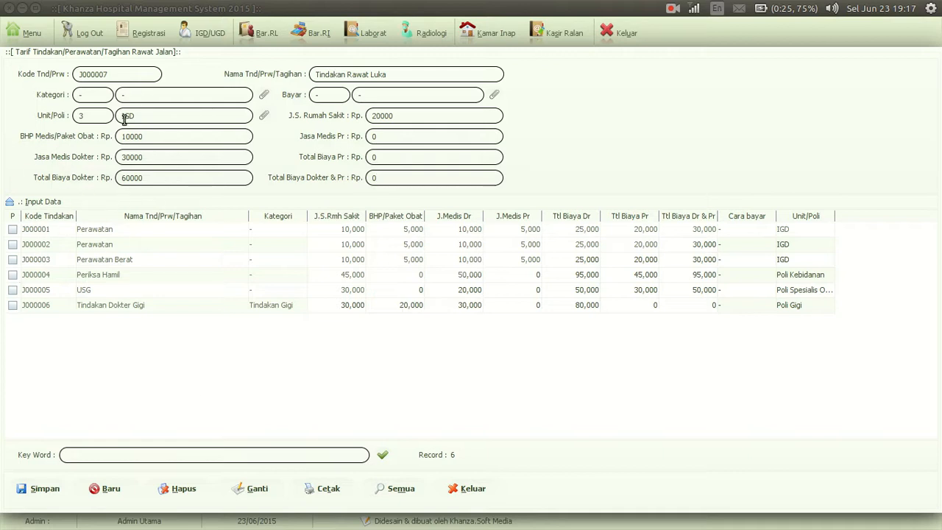
{"action": "left_click", "coordinate": [47, 492]}
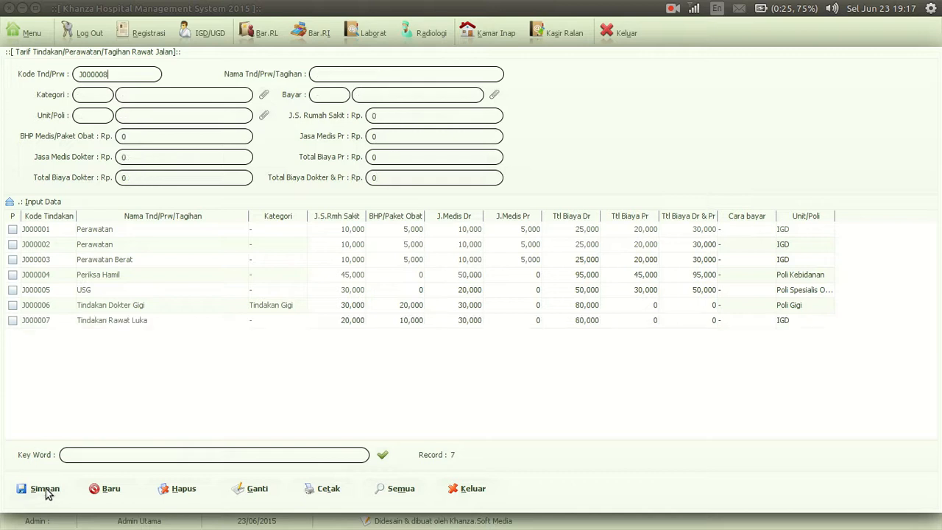
{"action": "left_click", "coordinate": [180, 320]}
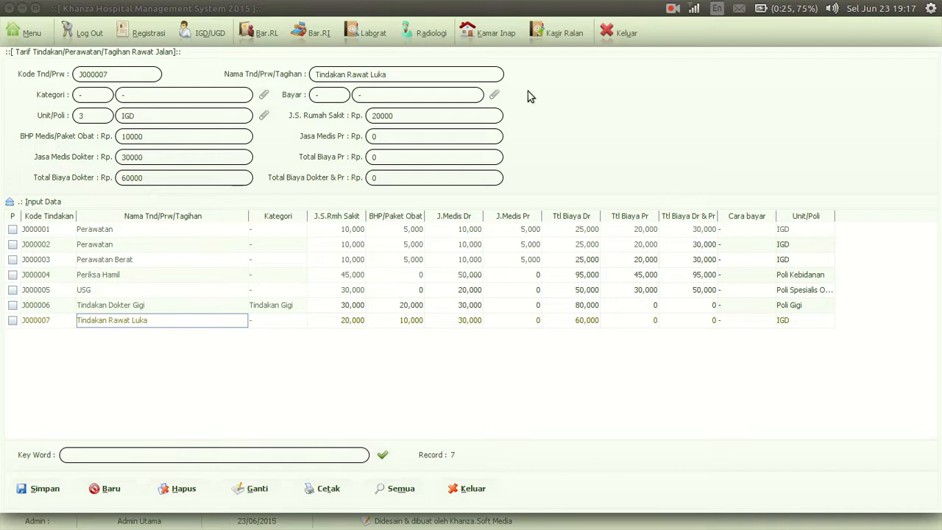
Open the outpatient cashier and try to open the bill of the third listed patient
{"action": "left_click", "coordinate": [559, 37]}
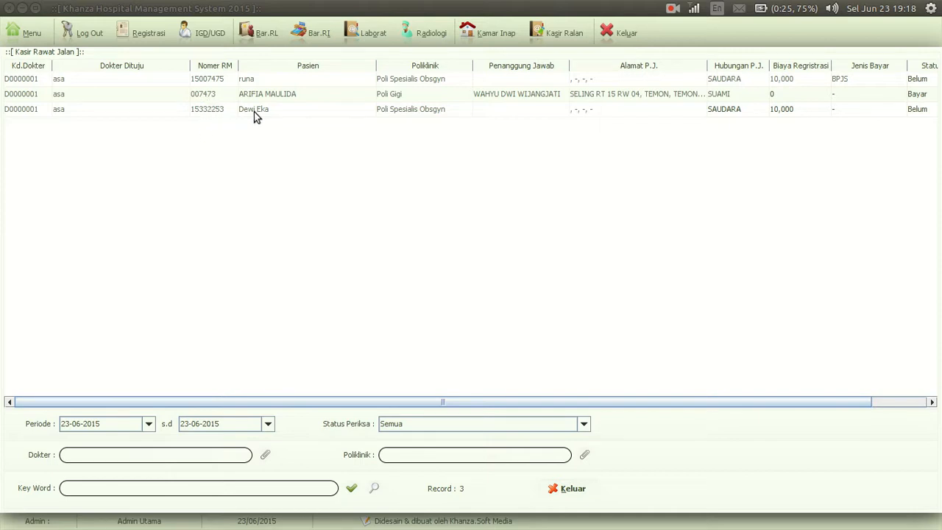
{"action": "left_click", "coordinate": [203, 112]}
{"action": "double_click", "coordinate": [204, 110]}
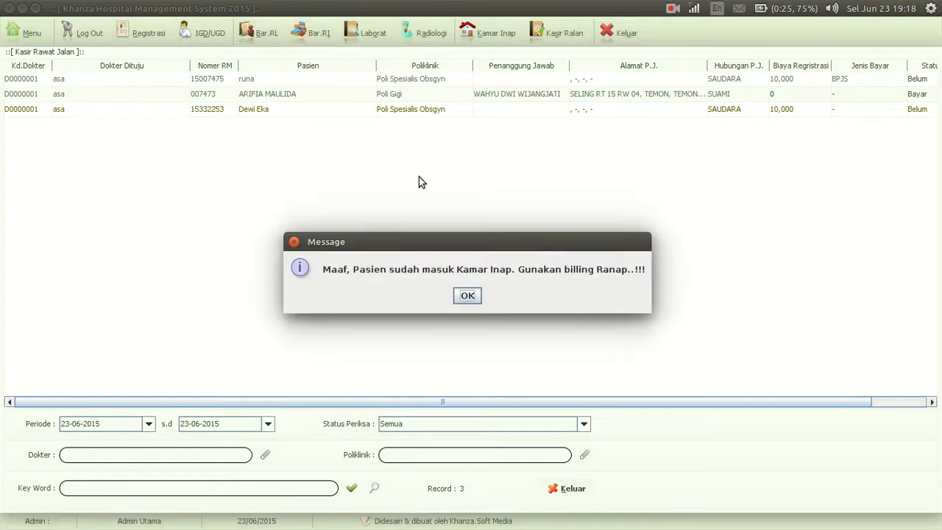
{"action": "left_click", "coordinate": [468, 295]}
Open the Poli Gigi patient's outpatient bill and add the Tindakan Rawat Luka treatment
{"action": "left_click", "coordinate": [217, 96]}
{"action": "double_click", "coordinate": [216, 96]}
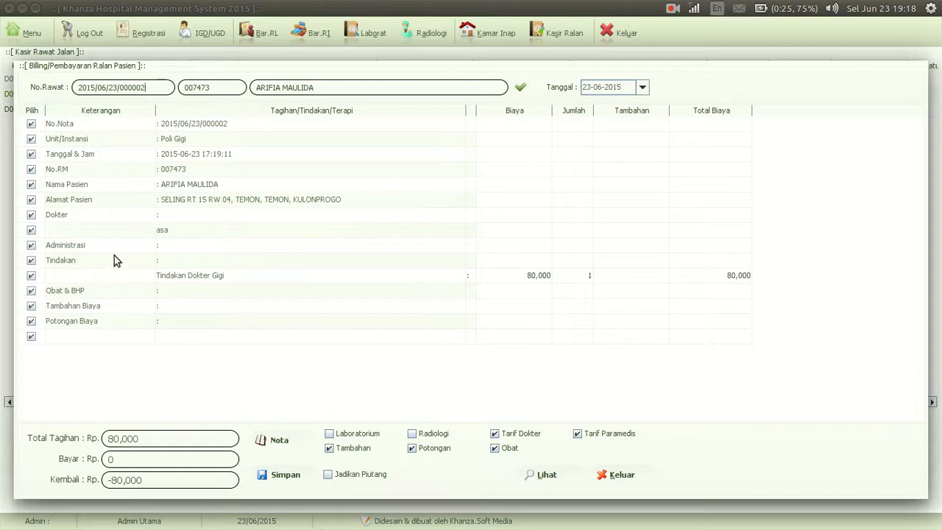
{"action": "double_click", "coordinate": [61, 261]}
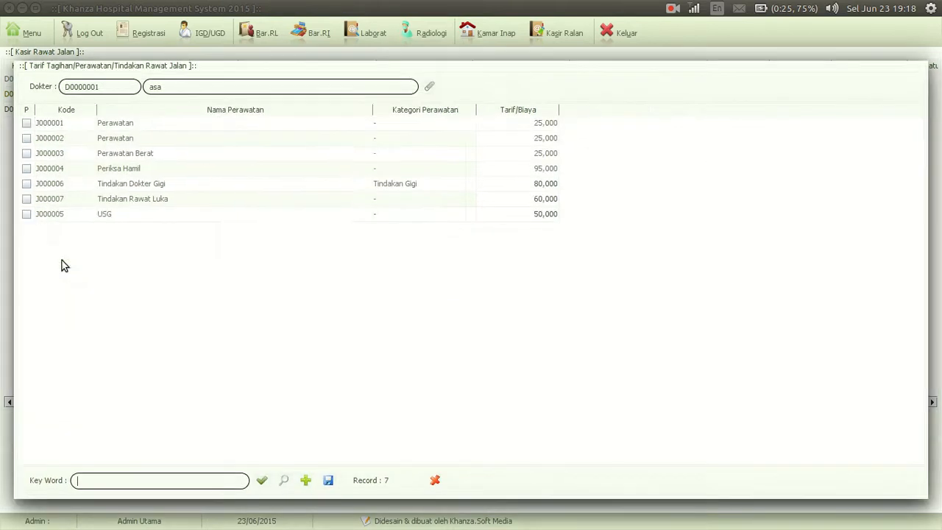
{"action": "left_click", "coordinate": [27, 199]}
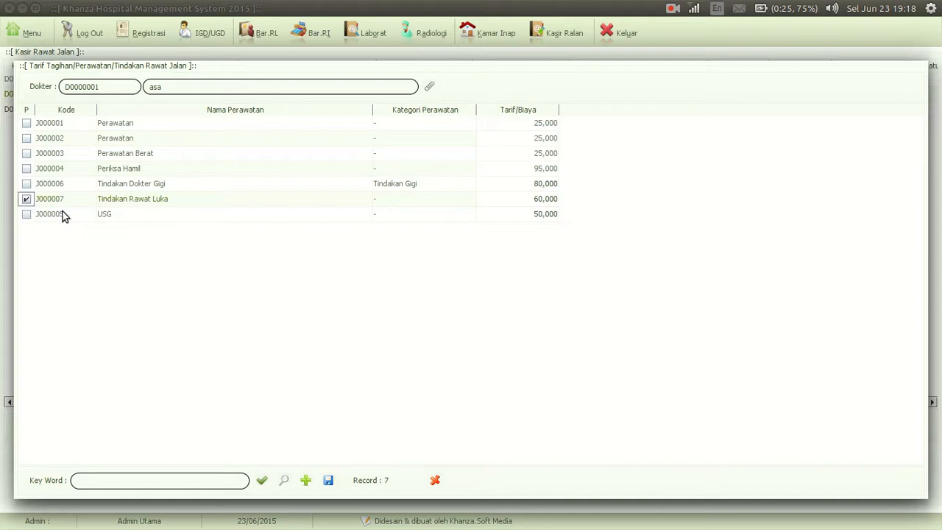
{"action": "left_click", "coordinate": [328, 482]}
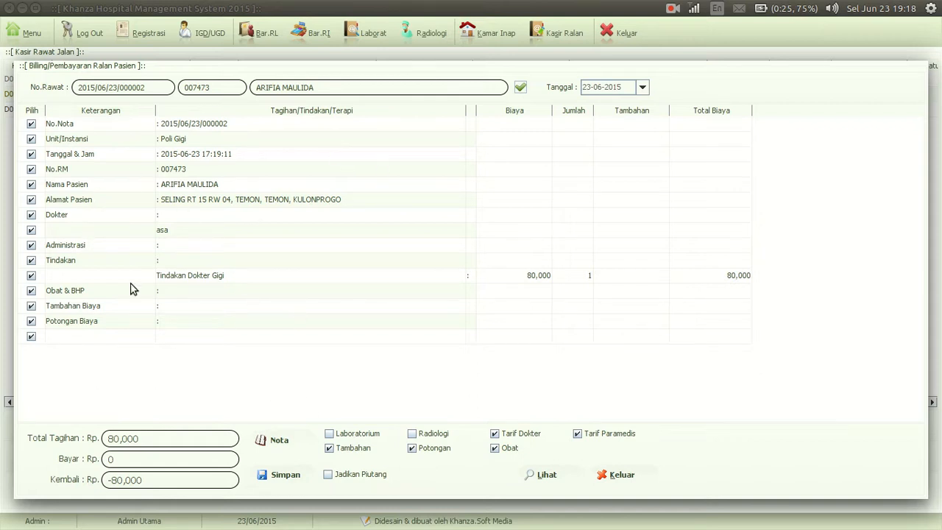
Delete the Poli Gigi patient's incorrect note and save the adjusting journal for the deleted bill
{"action": "right_click", "coordinate": [179, 227]}
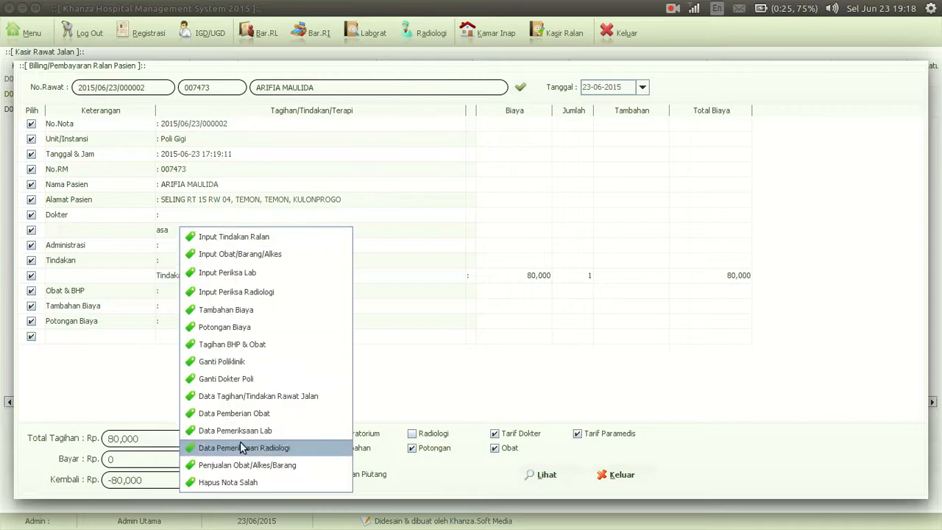
{"action": "left_click", "coordinate": [227, 492]}
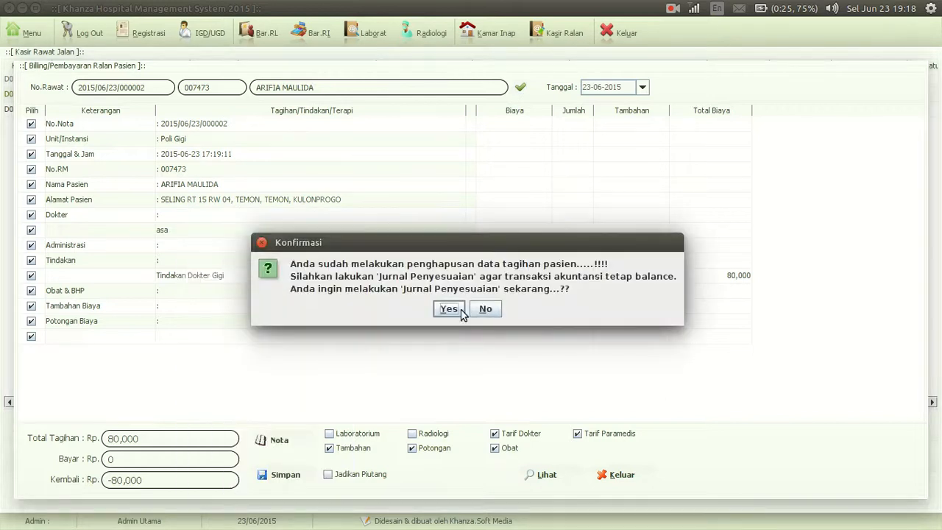
{"action": "left_click", "coordinate": [450, 308]}
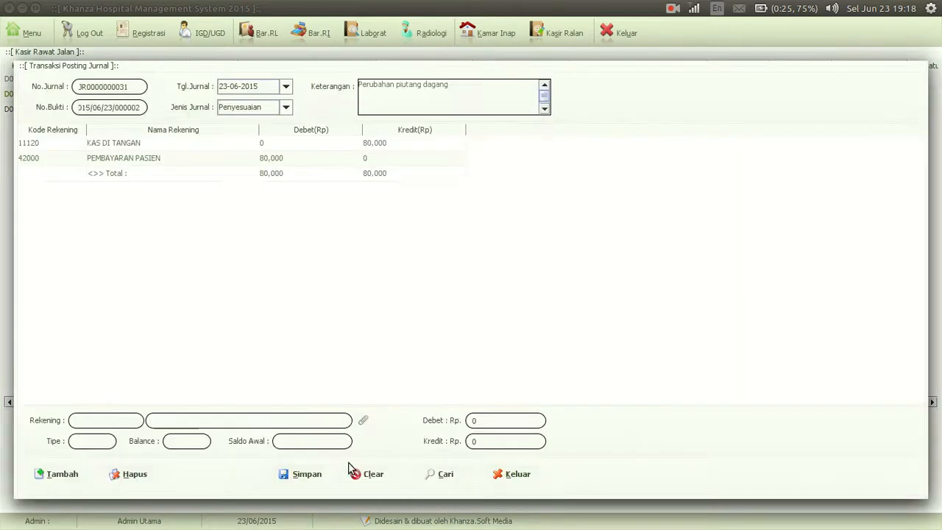
{"action": "left_click", "coordinate": [289, 475]}
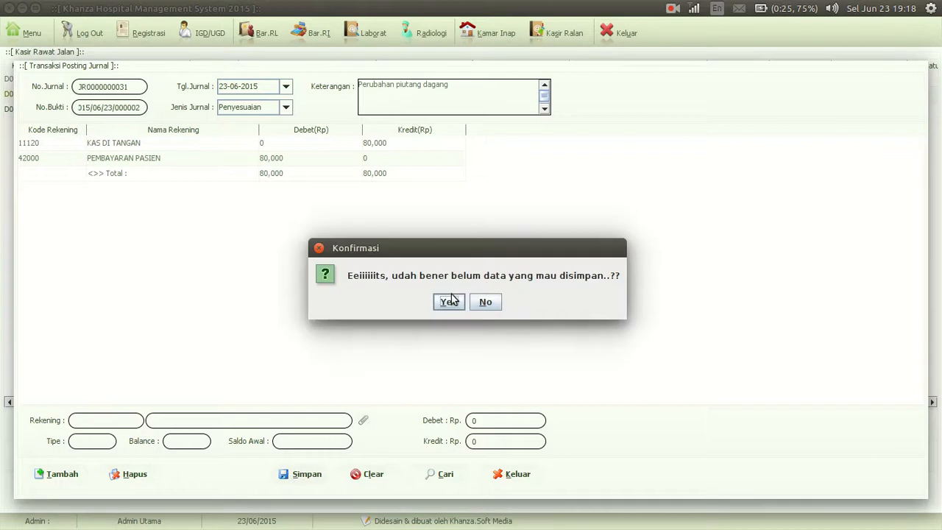
{"action": "left_click", "coordinate": [450, 300]}
{"action": "left_click", "coordinate": [508, 477]}
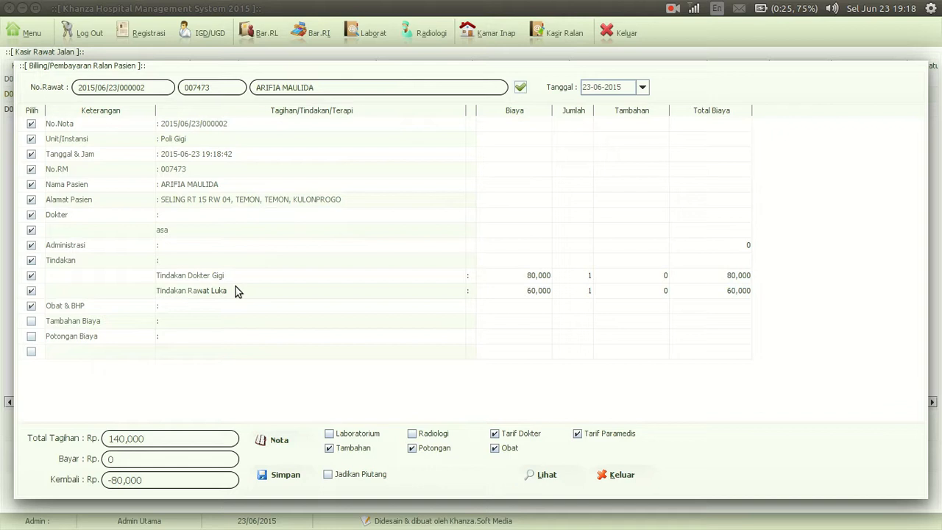
Register another existing patient for today at unit IGD and save the registration
{"action": "left_click", "coordinate": [142, 36]}
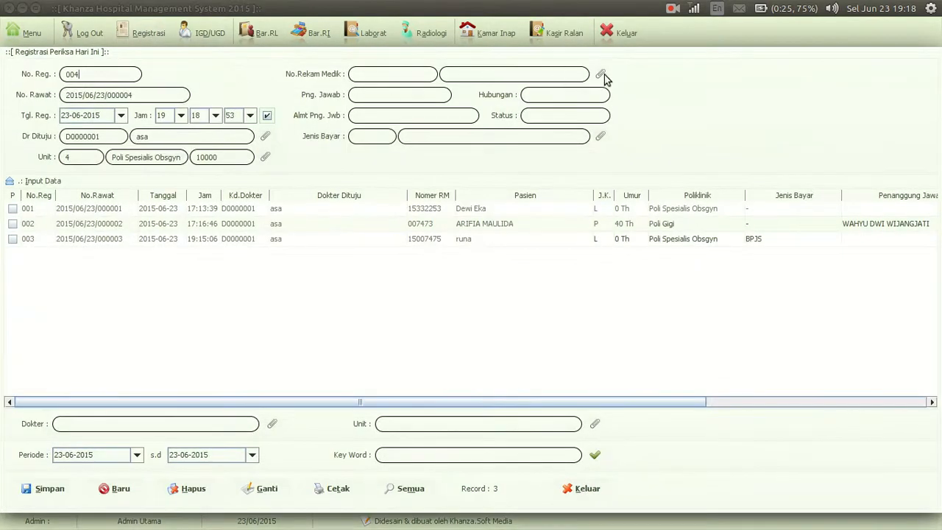
{"action": "left_click", "coordinate": [602, 75]}
{"action": "double_click", "coordinate": [146, 151]}
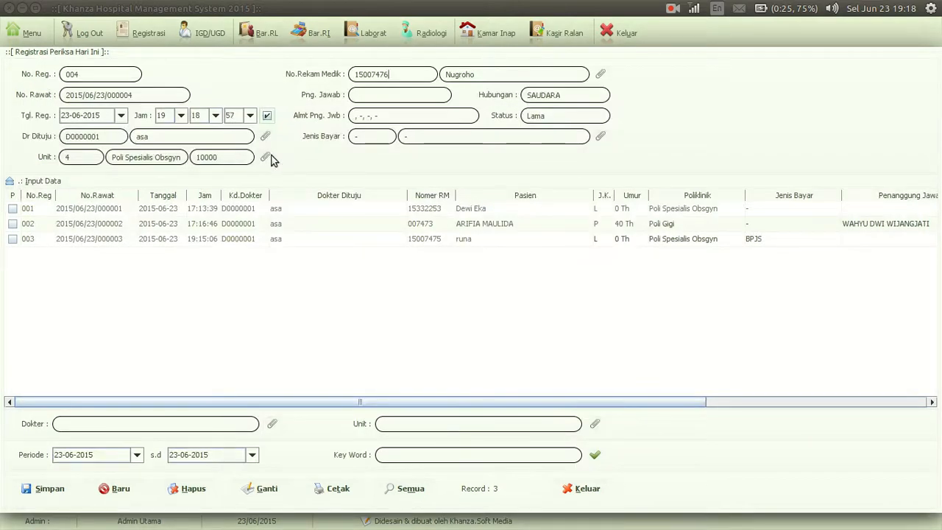
{"action": "left_click", "coordinate": [269, 157]}
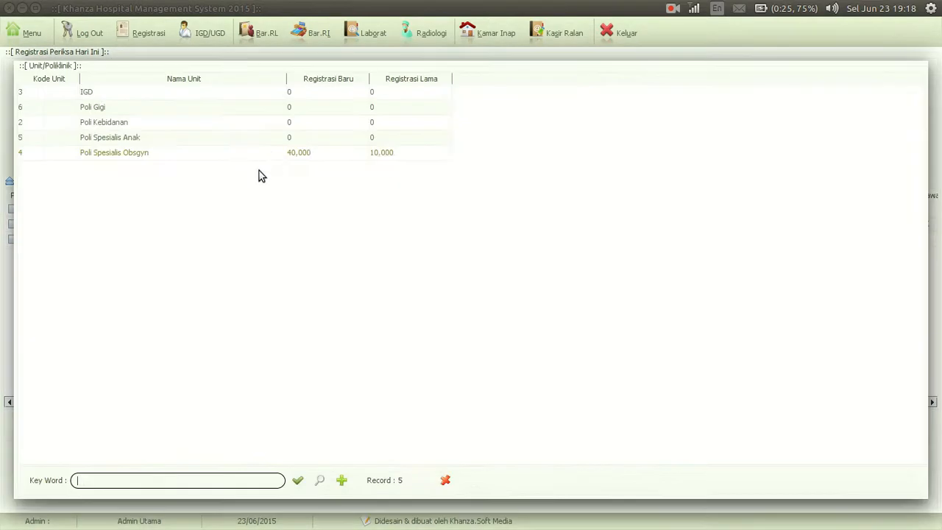
{"action": "double_click", "coordinate": [123, 94]}
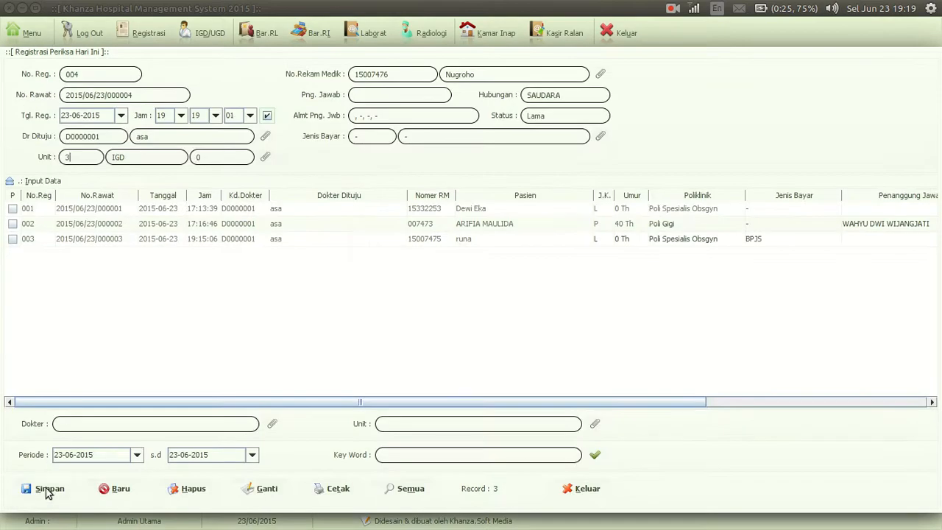
{"action": "left_click", "coordinate": [46, 489]}
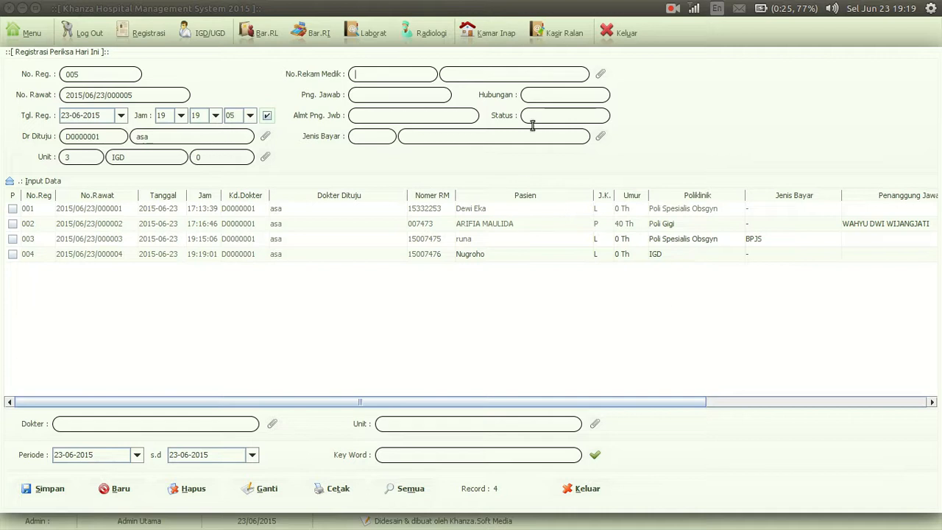
Refresh the outpatient cashier list and add Tindakan Rawat Luka to the newly registered IGD patient's bill
{"action": "left_click", "coordinate": [559, 34]}
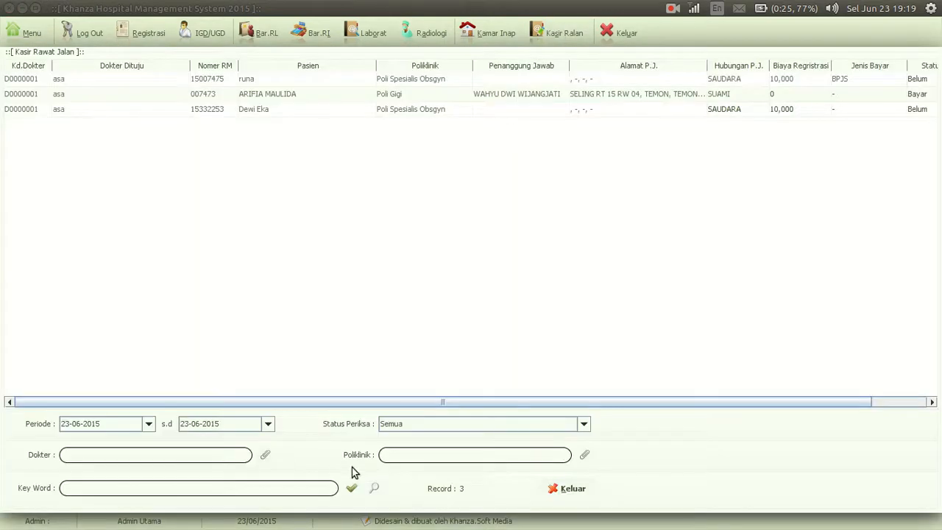
{"action": "left_click", "coordinate": [352, 488]}
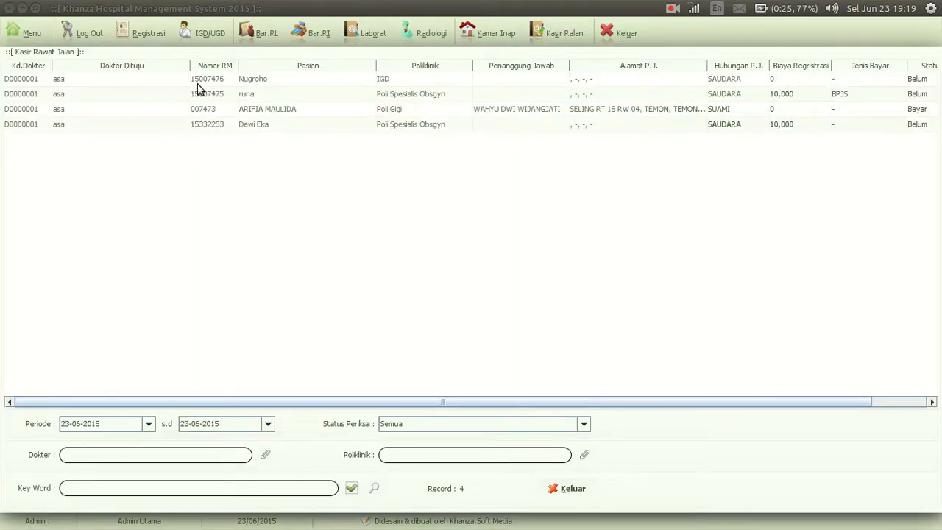
{"action": "double_click", "coordinate": [209, 83]}
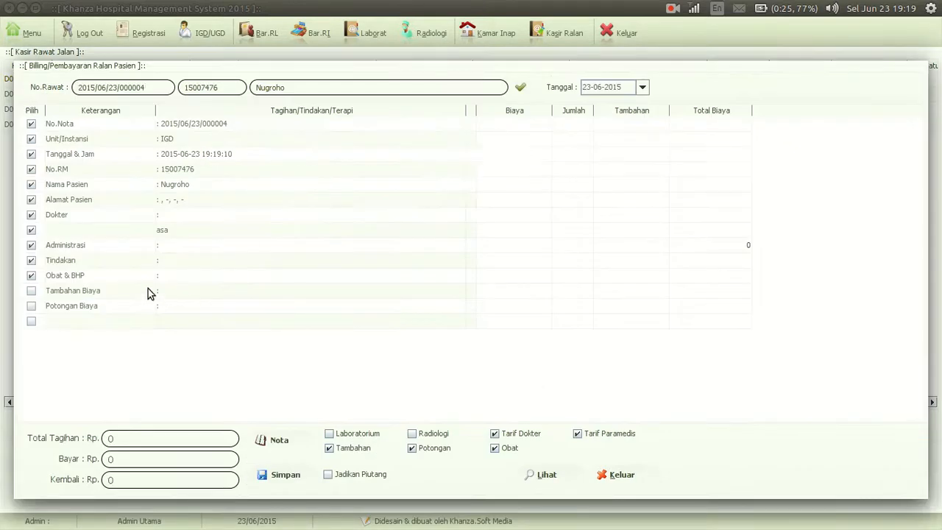
{"action": "double_click", "coordinate": [112, 263]}
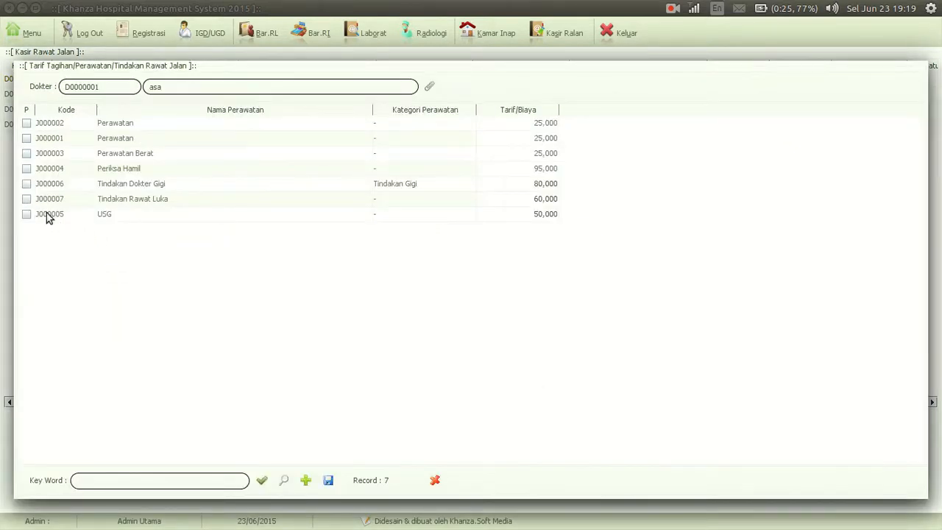
{"action": "left_click", "coordinate": [26, 198]}
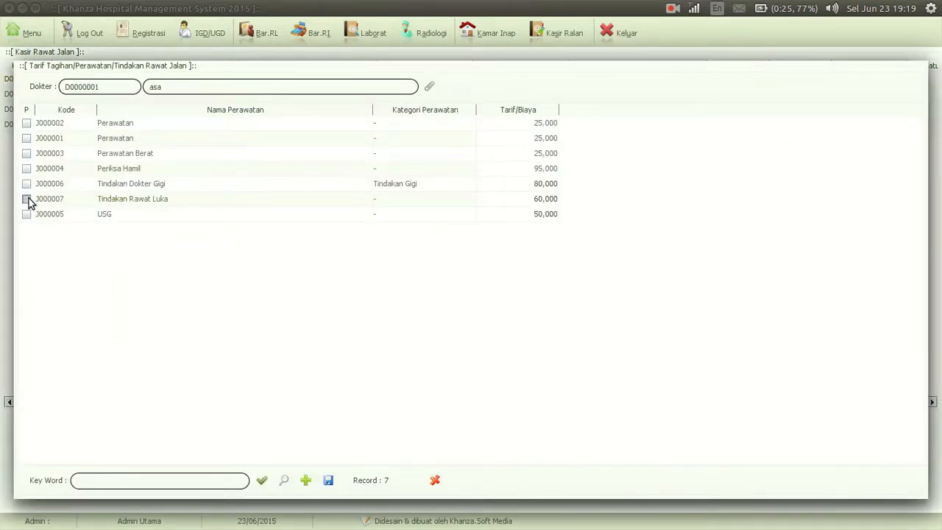
{"action": "left_click", "coordinate": [329, 481]}
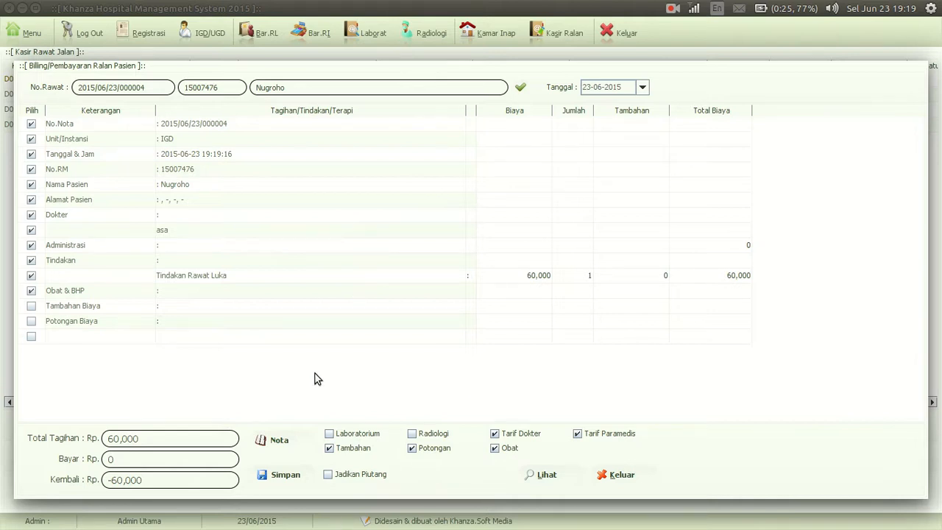
Include Laboratorium and Radiologi in the IGD patient's outpatient bill and save the payment
{"action": "left_click", "coordinate": [330, 434]}
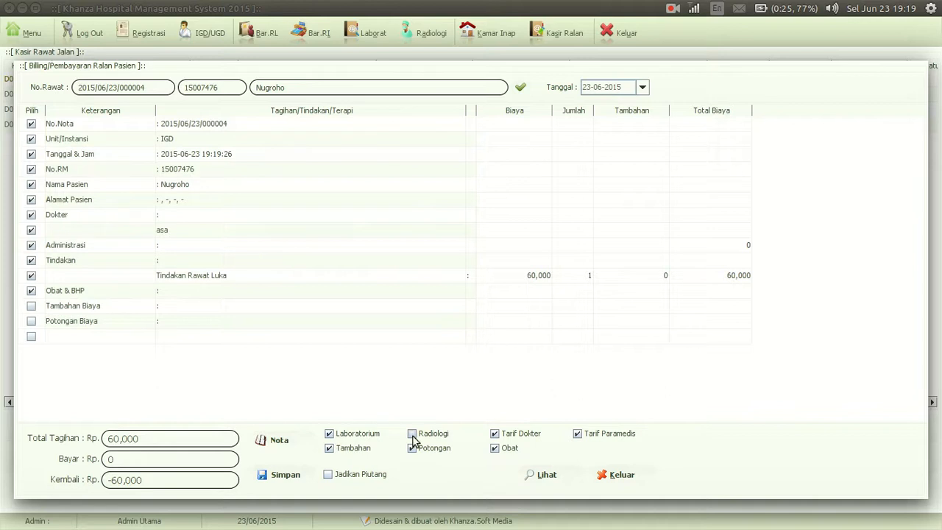
{"action": "left_click", "coordinate": [413, 434]}
{"action": "left_click", "coordinate": [278, 476]}
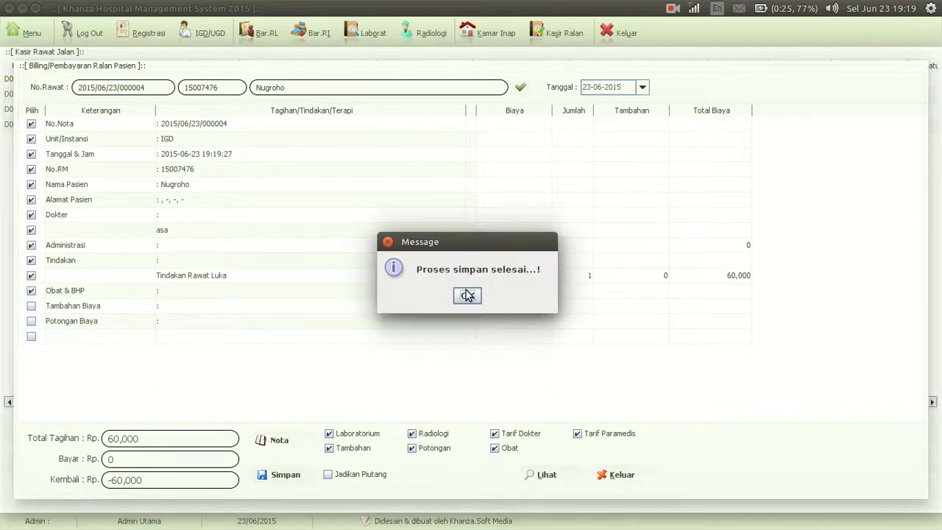
{"action": "left_click", "coordinate": [467, 295]}
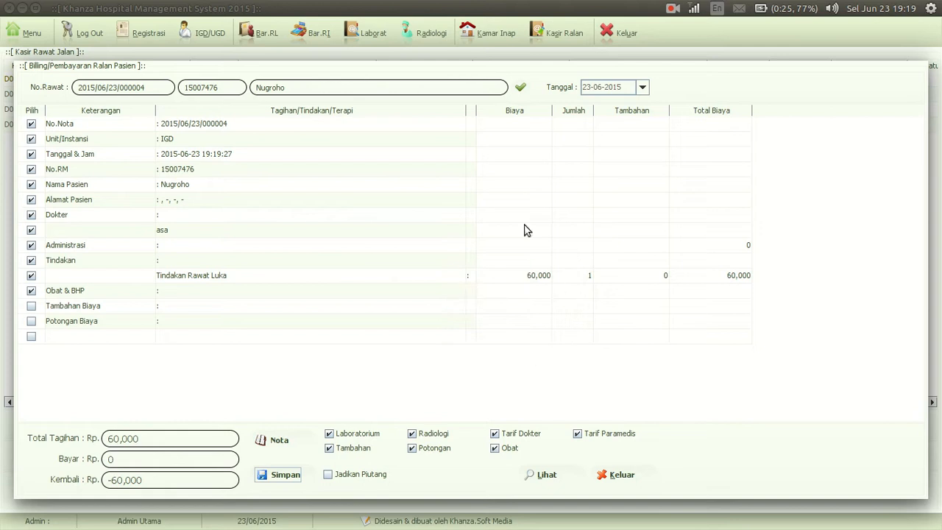
Open the Pembayaran Ralan report from the Olah Data Pasien, Tagihan Rawat Inap & Rawat Jalan group to check the payments
{"action": "left_click", "coordinate": [24, 33]}
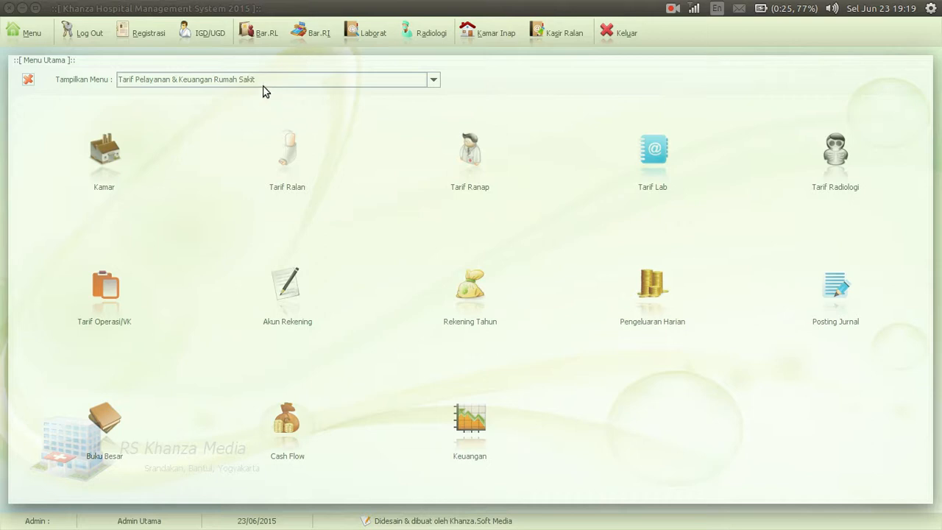
{"action": "left_click", "coordinate": [258, 80]}
{"action": "key", "text": "Up"}
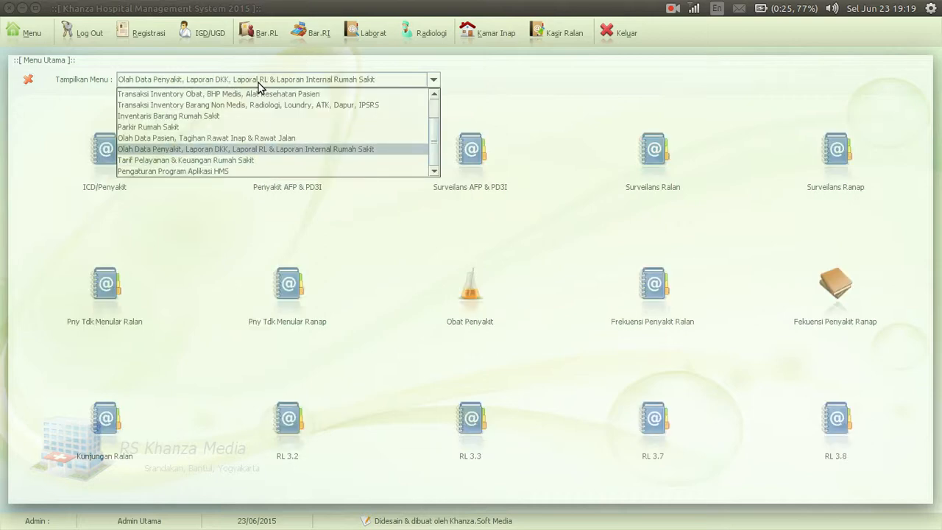
{"action": "key", "text": "Up"}
{"action": "key", "text": "Return"}
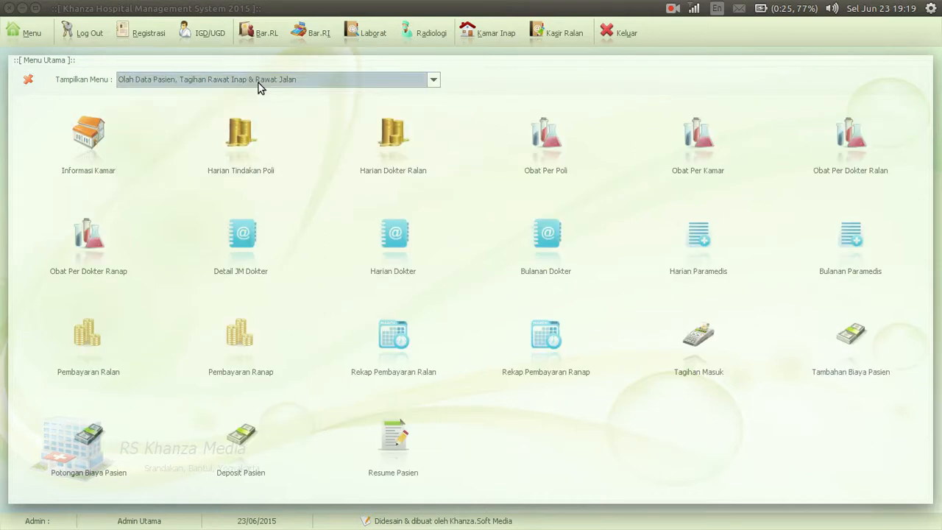
{"action": "left_click", "coordinate": [88, 349]}
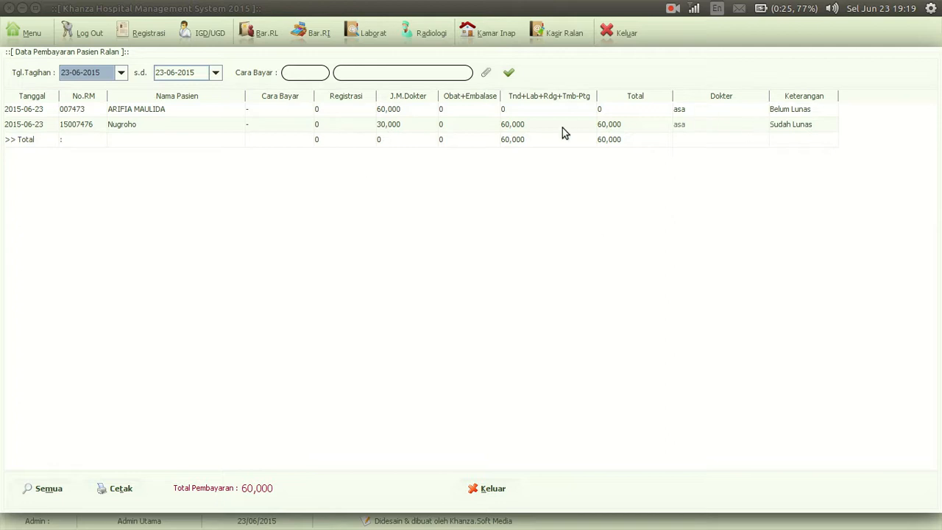
Open the Tarif Ranap data from the Tarif Pelayanan & Keuangan Rumah Sakit group
{"action": "left_click", "coordinate": [28, 34]}
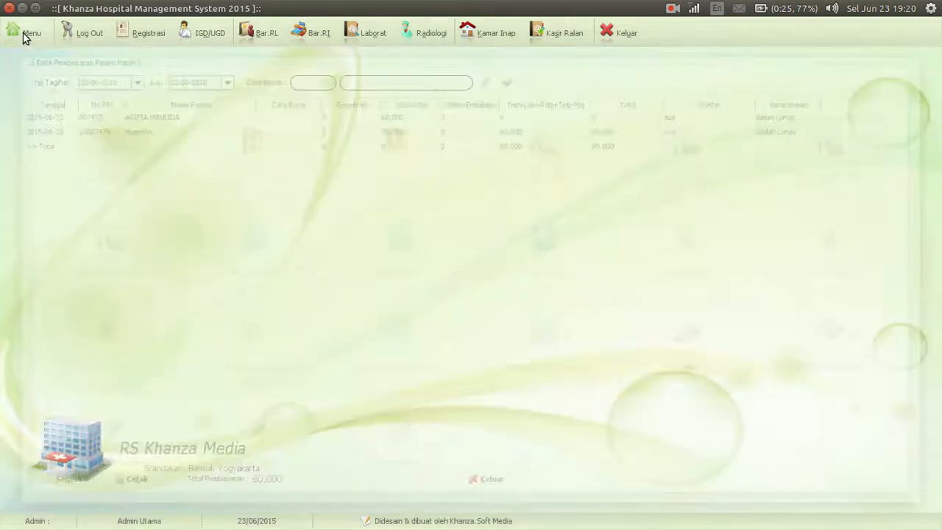
{"action": "left_click", "coordinate": [146, 81]}
{"action": "key", "text": "Down"}
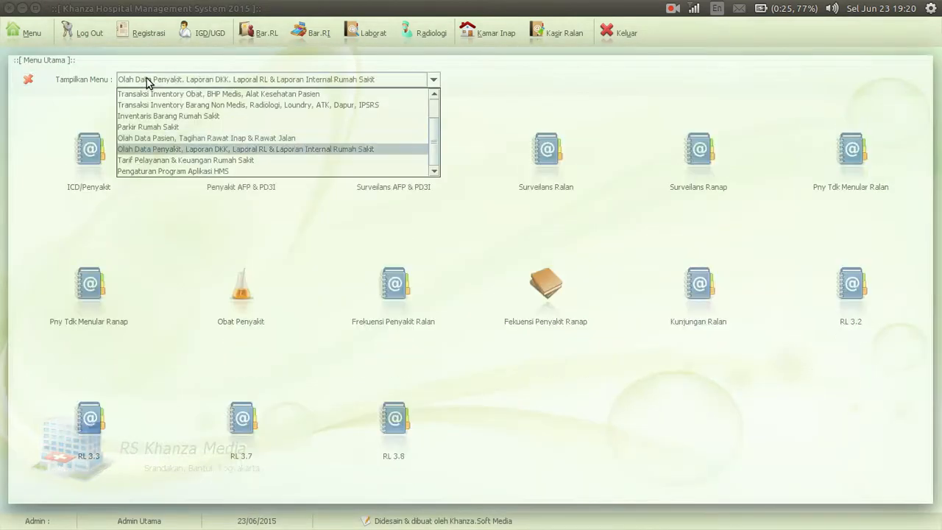
{"action": "left_click", "coordinate": [147, 81]}
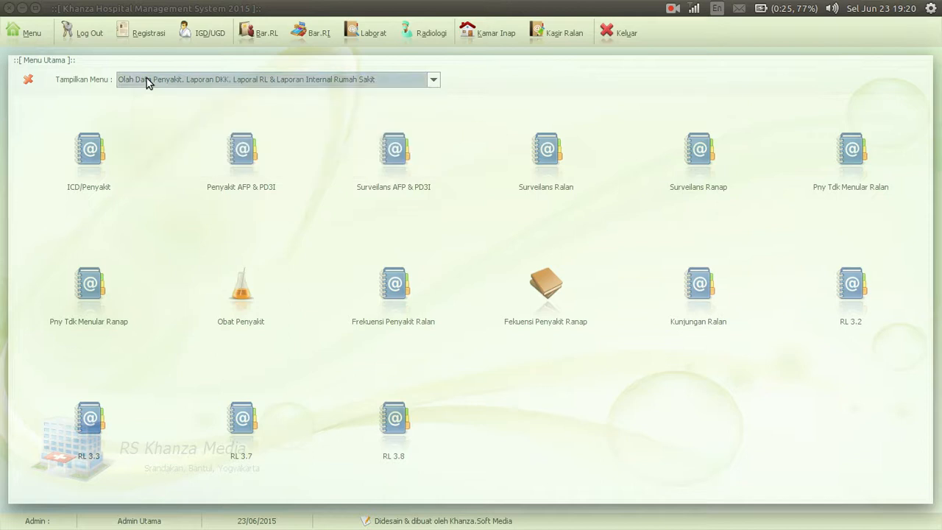
{"action": "left_click", "coordinate": [337, 80]}
{"action": "key", "text": "Down"}
{"action": "left_click", "coordinate": [337, 79]}
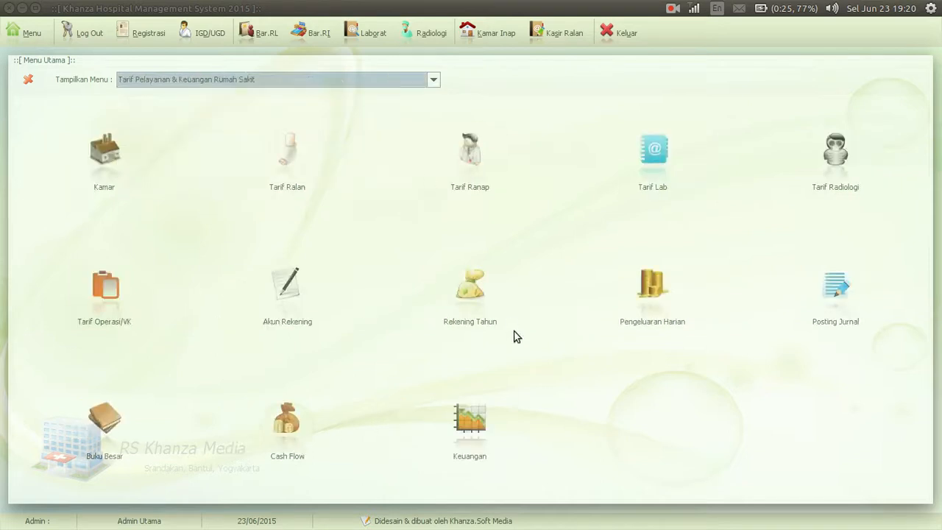
{"action": "left_click", "coordinate": [468, 153]}
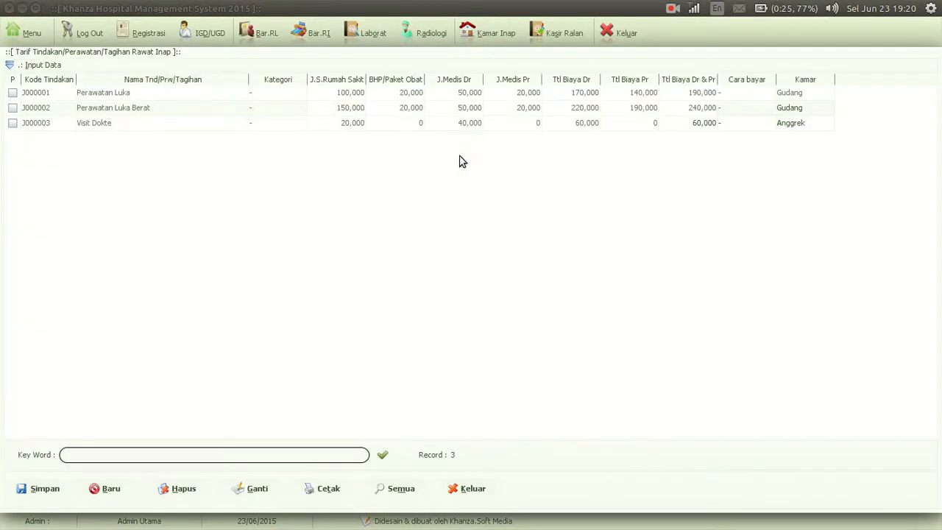
Enter a new inpatient tariff named Visit Dokter & Perawat with payer "-", category "-" and room Flamboyan
{"action": "left_click", "coordinate": [169, 66]}
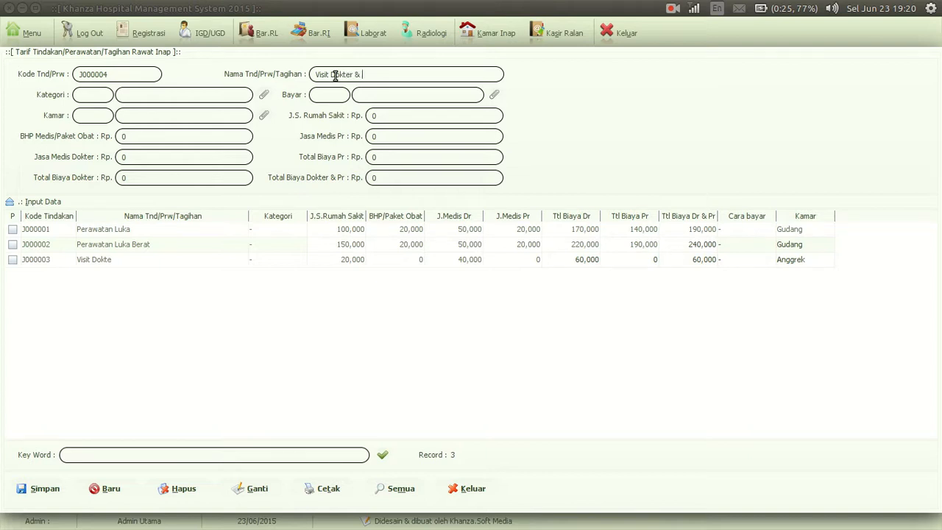
{"action": "type", "text": "rawat"}
{"action": "left_click", "coordinate": [496, 96]}
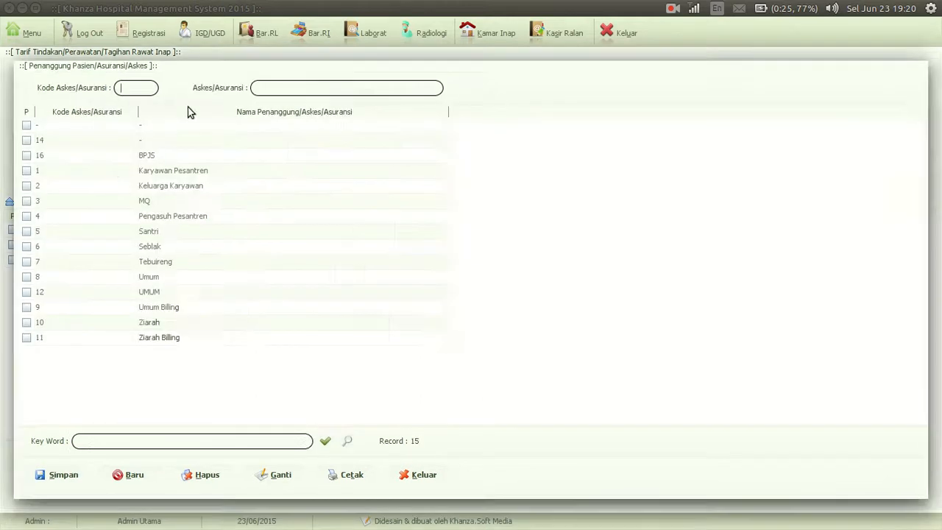
{"action": "double_click", "coordinate": [173, 131]}
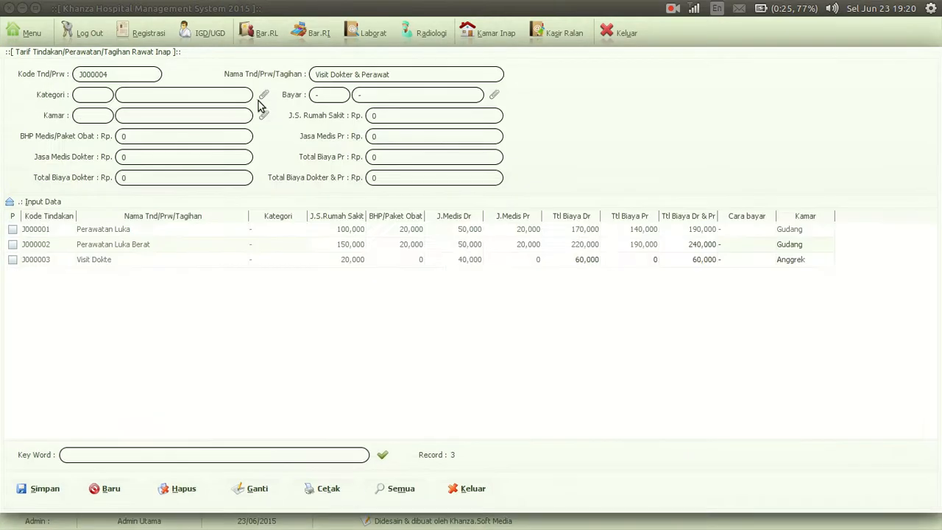
{"action": "left_click", "coordinate": [263, 99]}
{"action": "double_click", "coordinate": [157, 123]}
{"action": "left_click", "coordinate": [264, 117]}
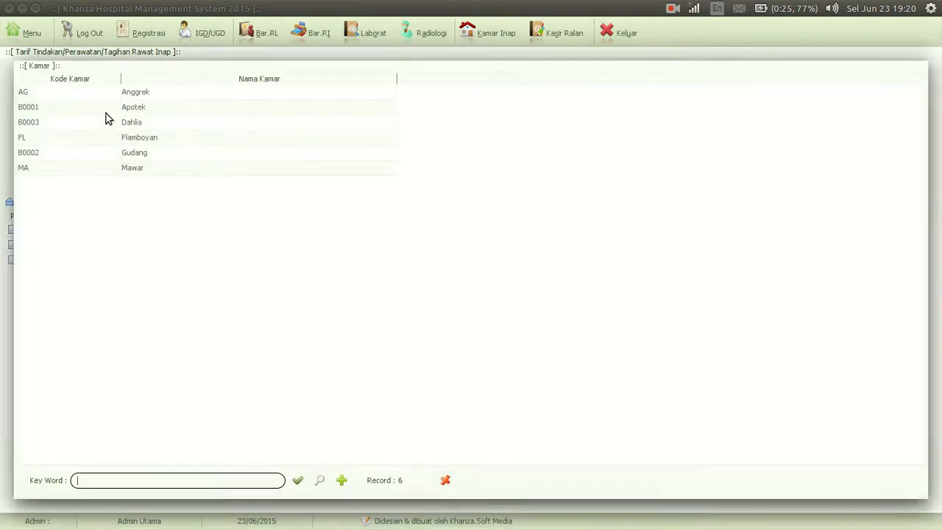
{"action": "double_click", "coordinate": [155, 138]}
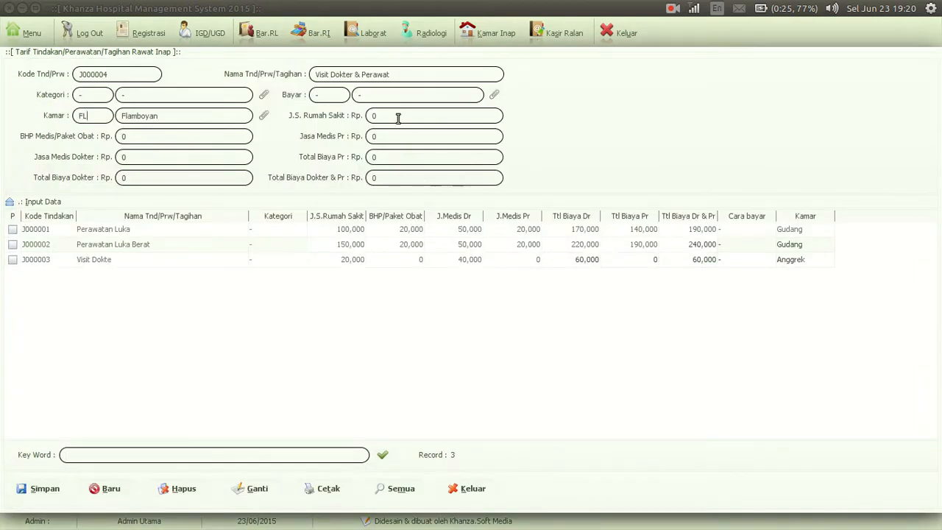
Set the tariff's hospital fee to 20000, doctor's fee to 30000 and paramedic's fee to 5000, and save it
{"action": "key", "text": "BackSpace"}
{"action": "type", "text": "20000"}
{"action": "key", "text": "Return"}
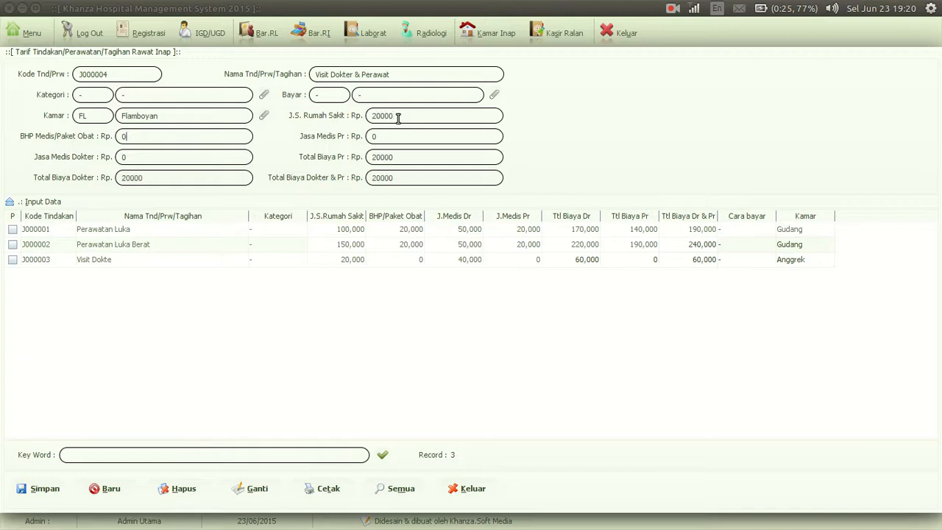
{"action": "left_click", "coordinate": [173, 159]}
{"action": "key", "text": "BackSpace"}
{"action": "type", "text": "30000"}
{"action": "left_click", "coordinate": [380, 136]}
{"action": "key", "text": "BackSpace"}
{"action": "left_click", "coordinate": [46, 491]}
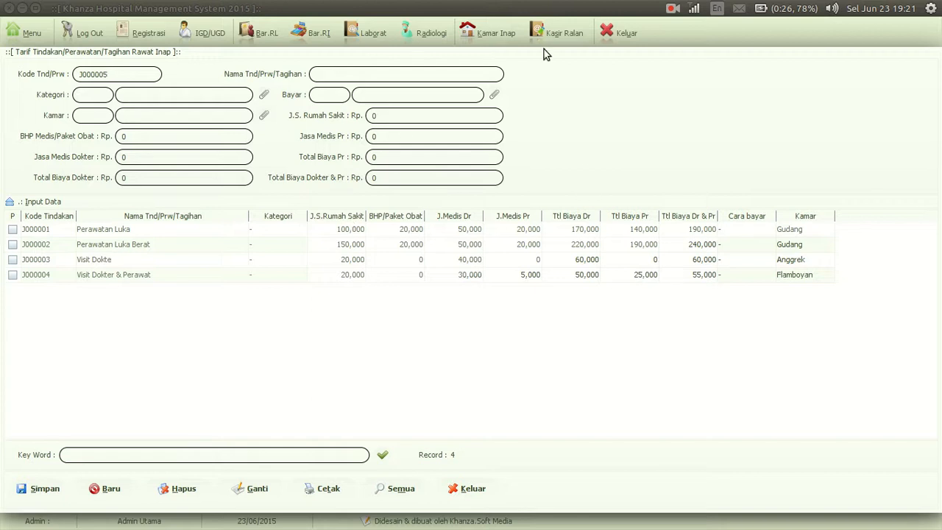
Open the Kamar Inap list of admitted inpatients
{"action": "left_click", "coordinate": [491, 33]}
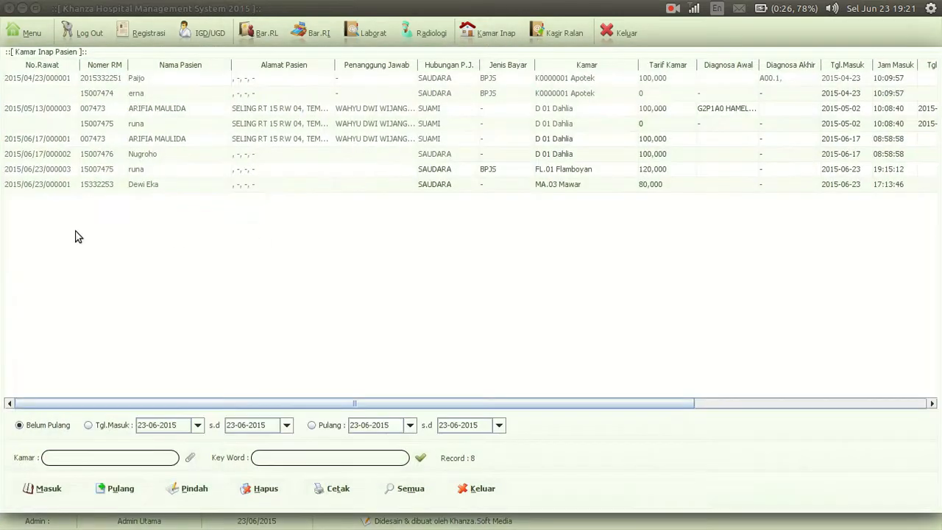
{"action": "double_click", "coordinate": [103, 184]}
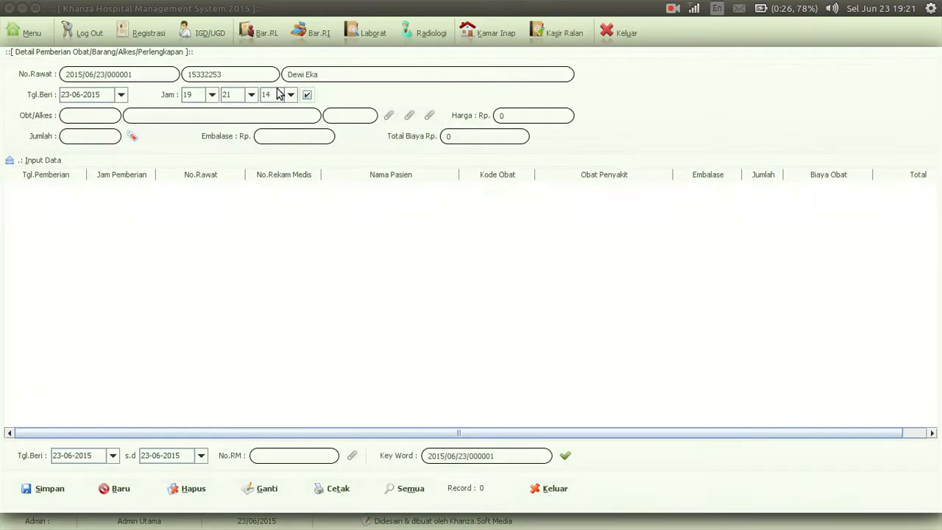
{"action": "left_click", "coordinate": [389, 117]}
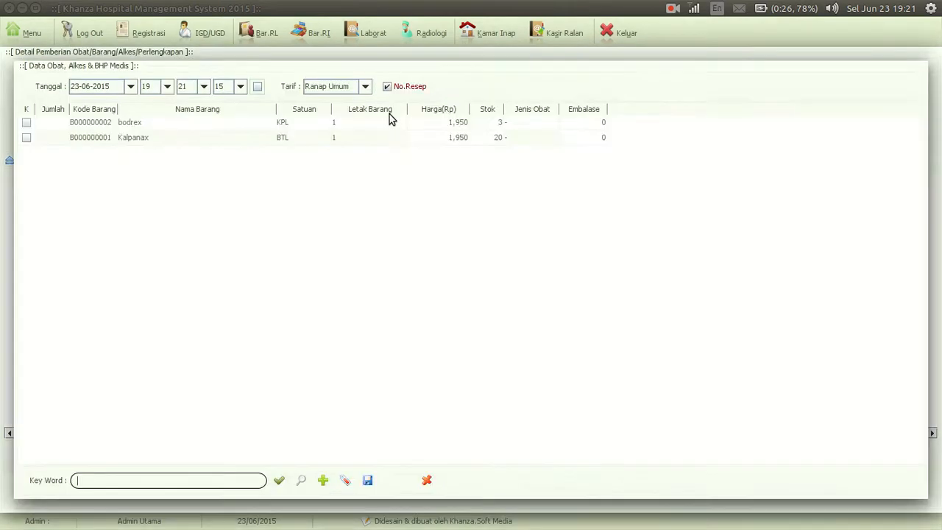
{"action": "left_click", "coordinate": [429, 480]}
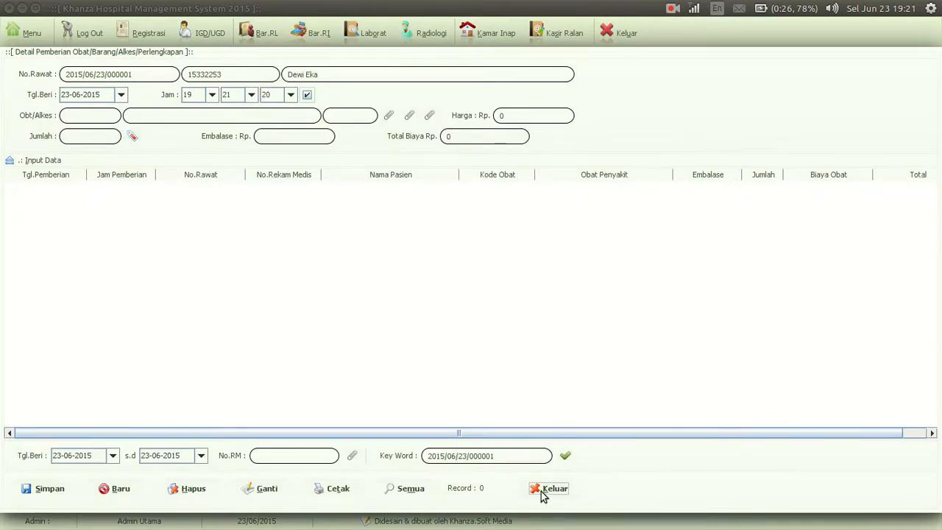
{"action": "left_click", "coordinate": [545, 493]}
Open the Mawar inpatient's treatment record and choose doctor D0000001 and officer 1 under Penanganan Dokter & Perawat
{"action": "double_click", "coordinate": [27, 186]}
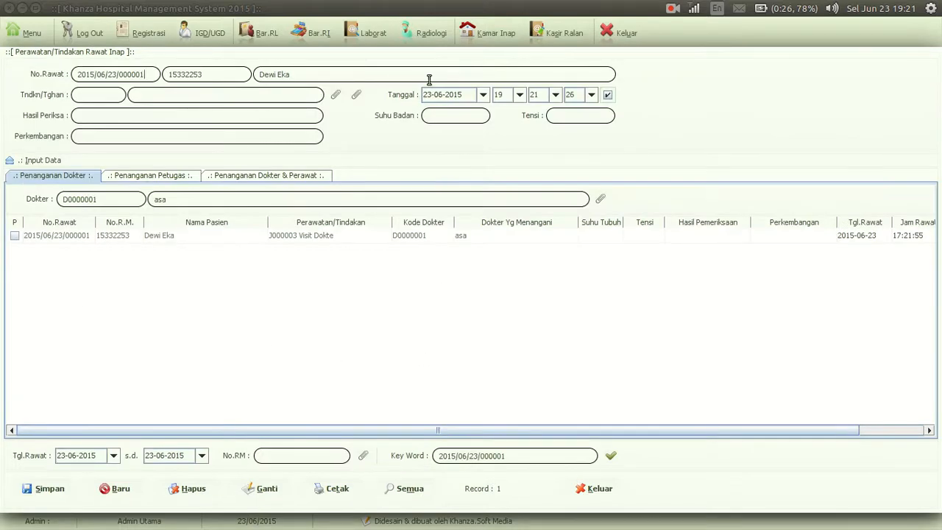
{"action": "left_click", "coordinate": [120, 176]}
{"action": "left_click", "coordinate": [232, 180]}
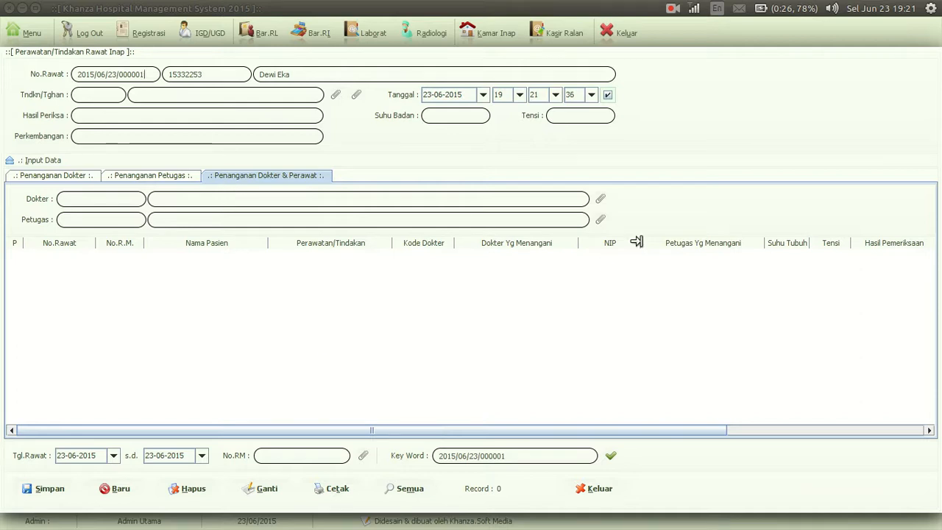
{"action": "left_click", "coordinate": [601, 199]}
{"action": "double_click", "coordinate": [163, 93]}
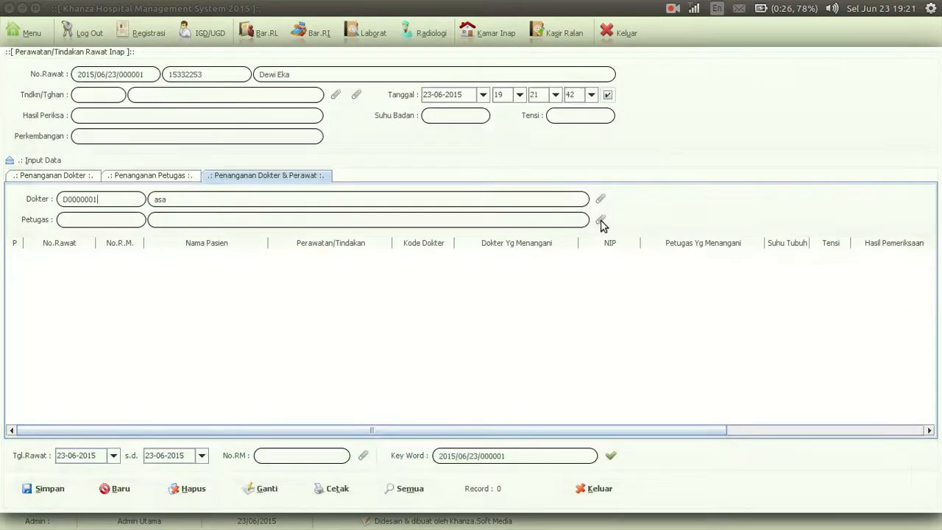
{"action": "left_click", "coordinate": [600, 221]}
{"action": "double_click", "coordinate": [114, 90]}
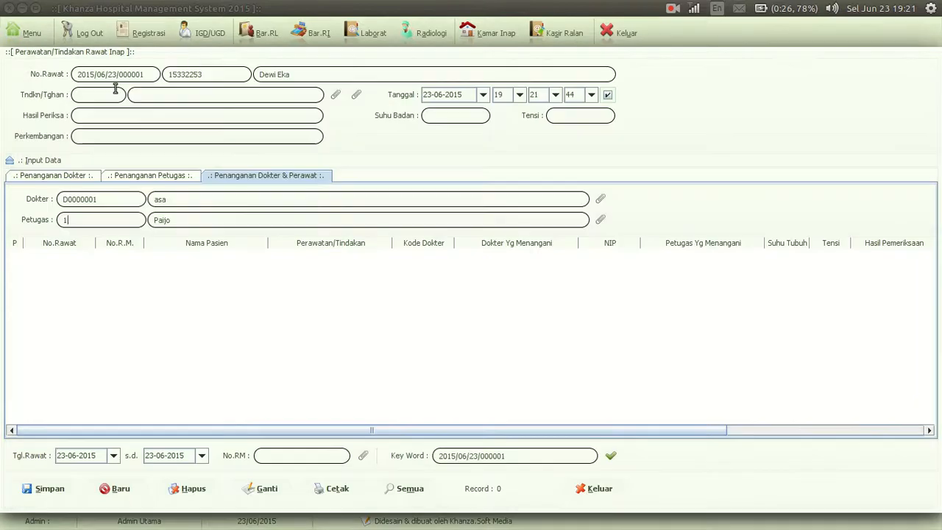
Add the Visit Dokter & Perawat treatment to the doctor-and-nurse handling and refresh the list
{"action": "left_click", "coordinate": [336, 95]}
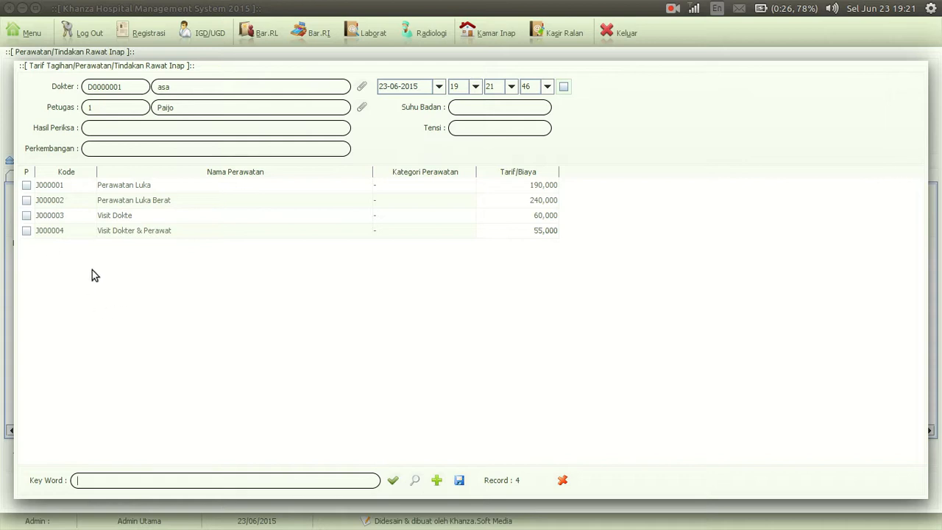
{"action": "left_click", "coordinate": [27, 232]}
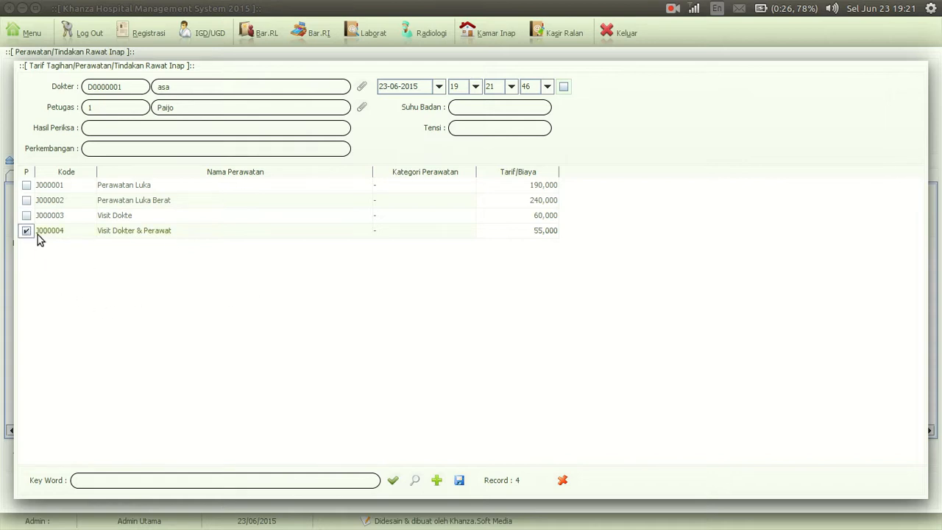
{"action": "left_click", "coordinate": [460, 482]}
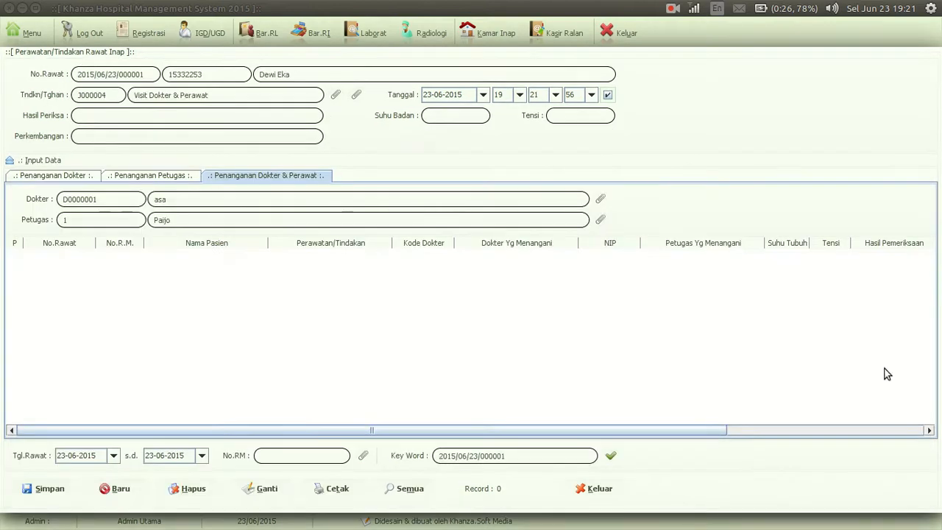
{"action": "left_click", "coordinate": [610, 457]}
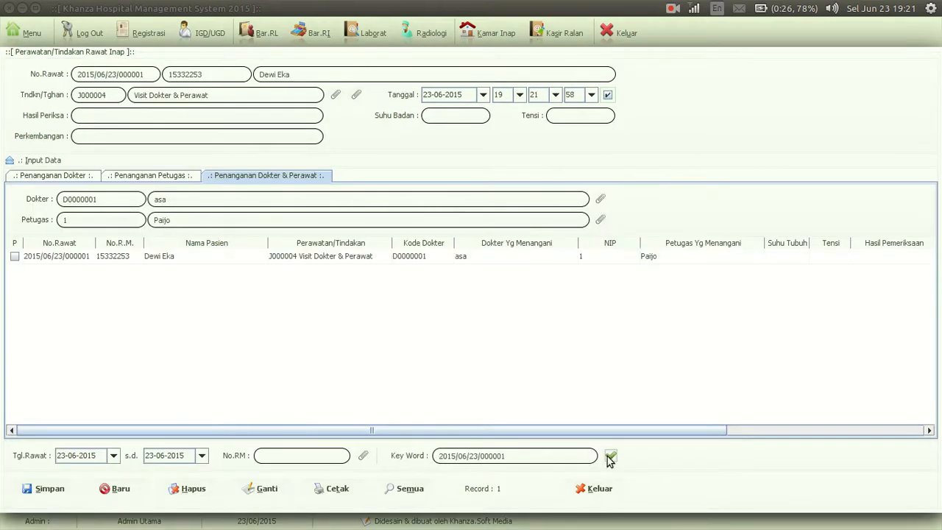
Add the Visit Dokte treatment under Penanganan Dokter for the same inpatient and save it
{"action": "left_click", "coordinate": [76, 176]}
{"action": "left_click", "coordinate": [336, 96]}
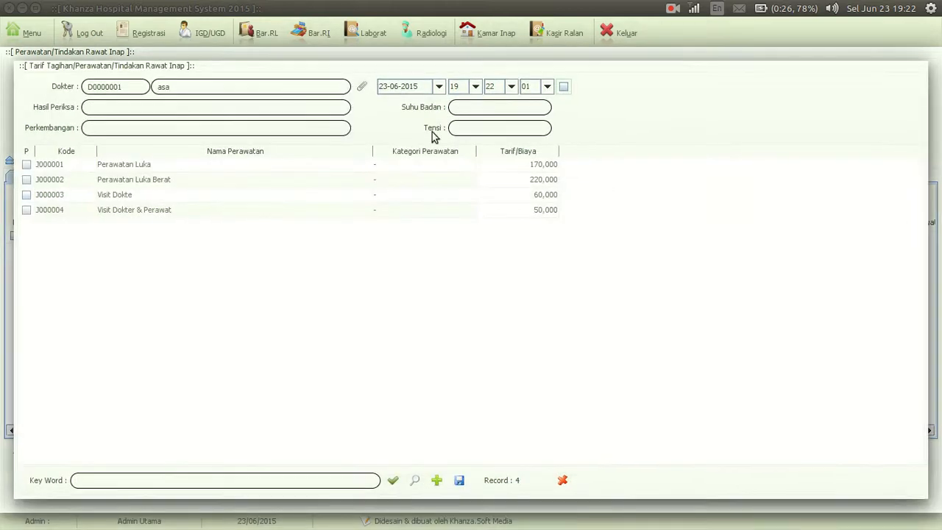
{"action": "left_click", "coordinate": [26, 195]}
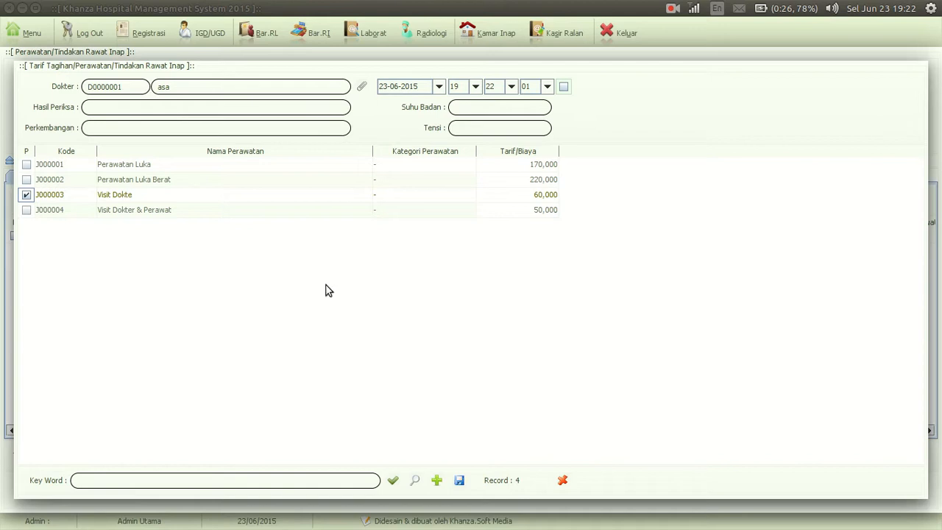
{"action": "left_click", "coordinate": [460, 480]}
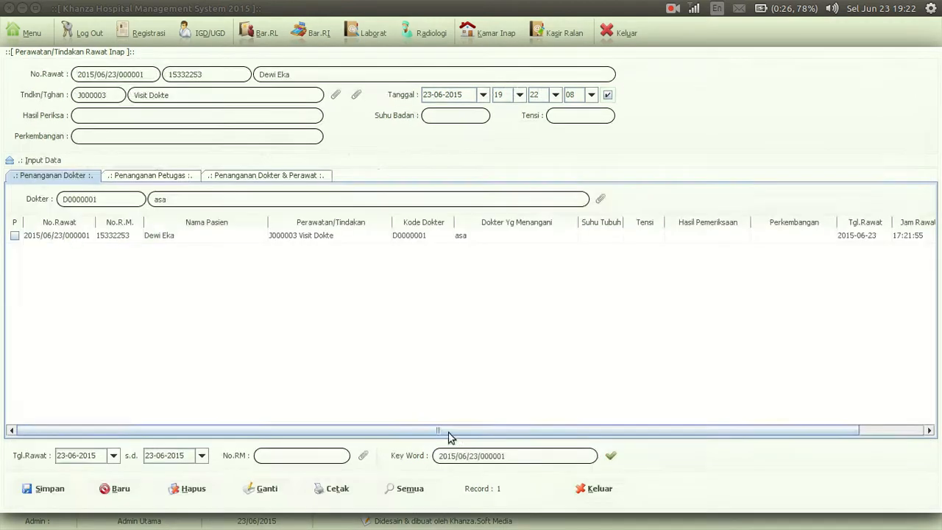
Open the Detail JM Dokter report from the Olah Data Pasien, Tagihan Rawat Inap & Rawat Jalan group
{"action": "left_click", "coordinate": [37, 38]}
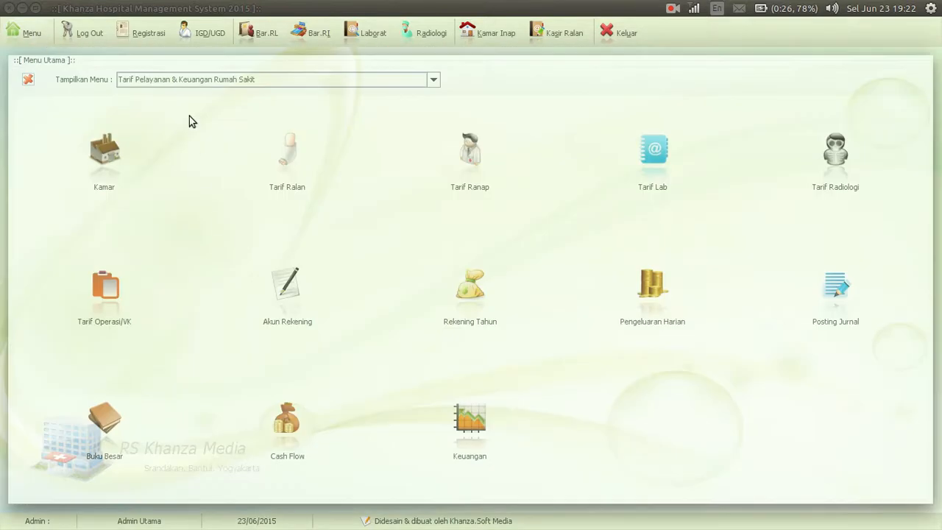
{"action": "left_click", "coordinate": [157, 81]}
{"action": "key", "text": "Up"}
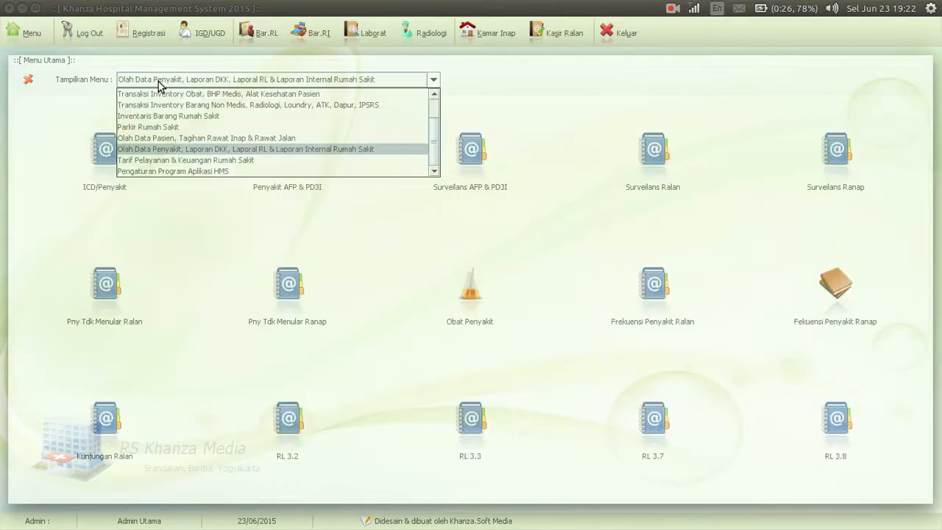
{"action": "key", "text": "Up"}
{"action": "key", "text": "Return"}
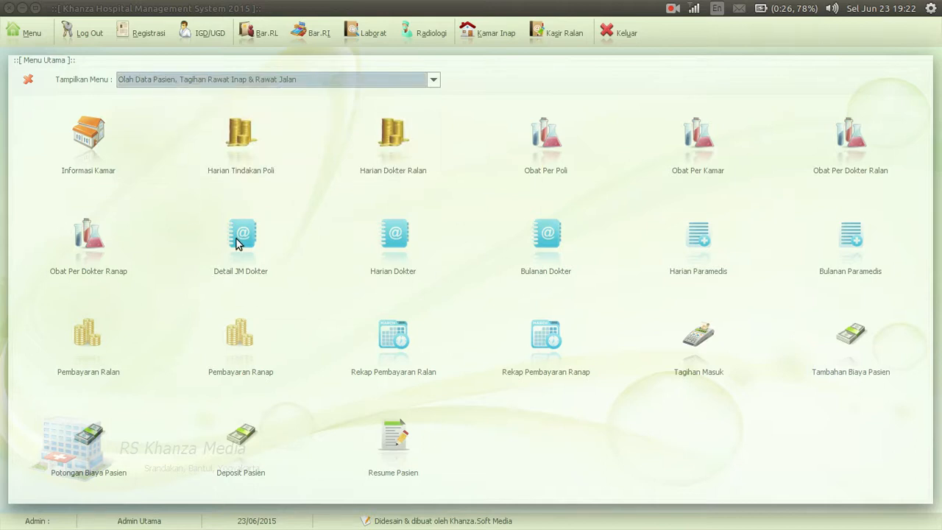
{"action": "left_click", "coordinate": [237, 237]}
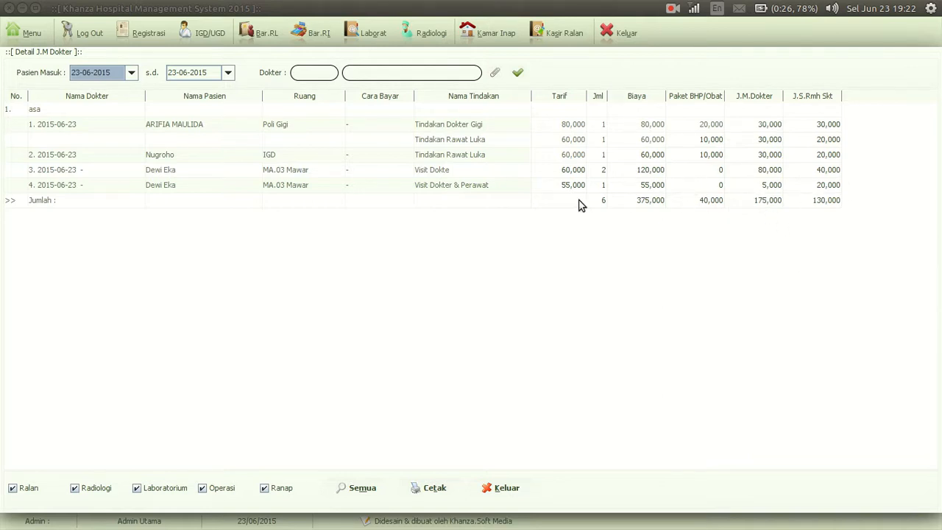
Open the Harian Tindakan Poli income recap and list the individual patients under each clinic
{"action": "left_click", "coordinate": [25, 33]}
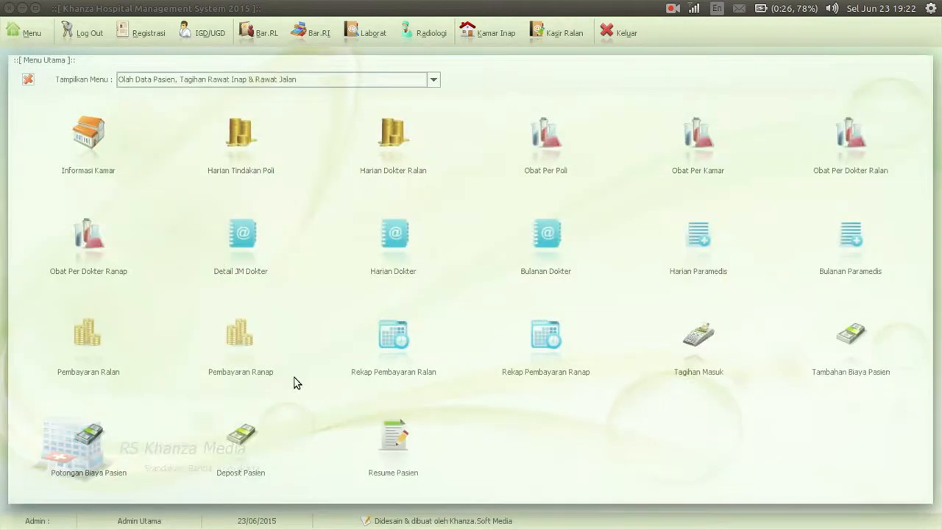
{"action": "left_click", "coordinate": [239, 133]}
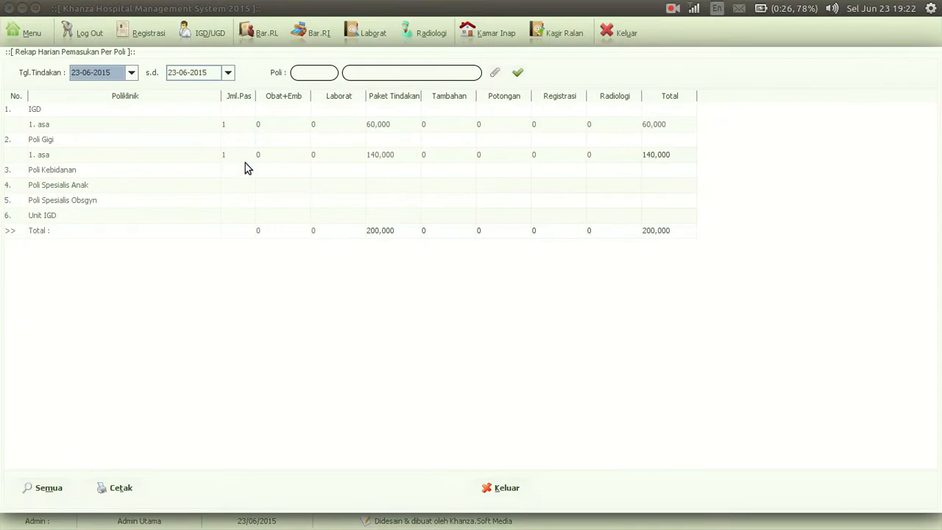
{"action": "right_click", "coordinate": [75, 141]}
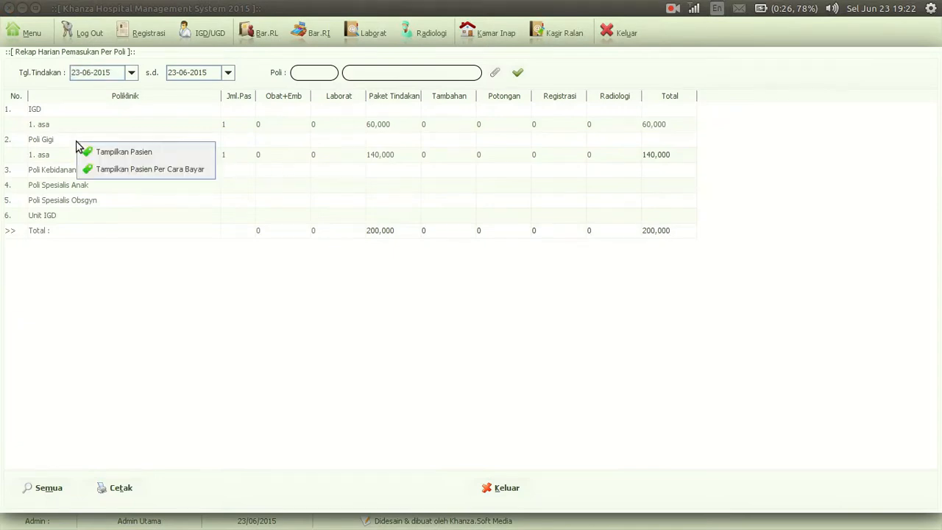
{"action": "left_click", "coordinate": [110, 152]}
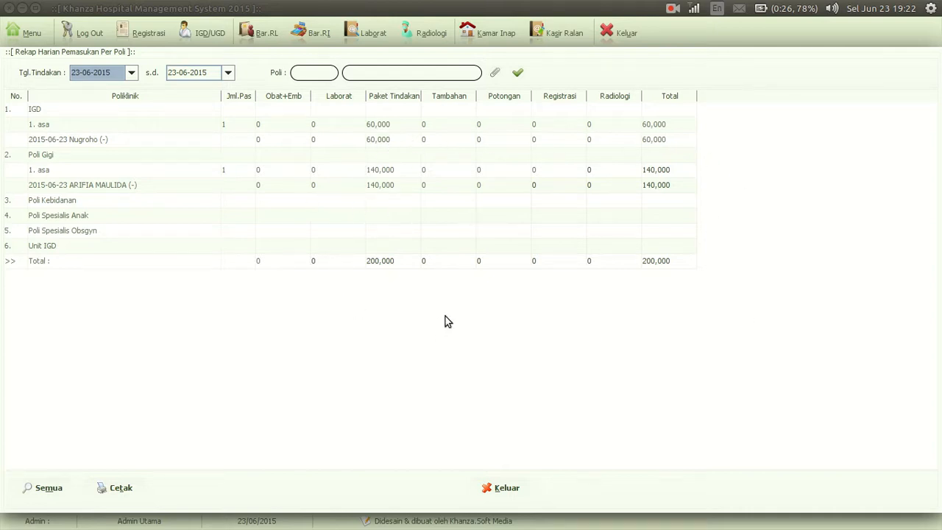
Open the Tarif Lab form from the Tarif Pelayanan & Keuangan Rumah Sakit group
{"action": "left_click", "coordinate": [32, 32]}
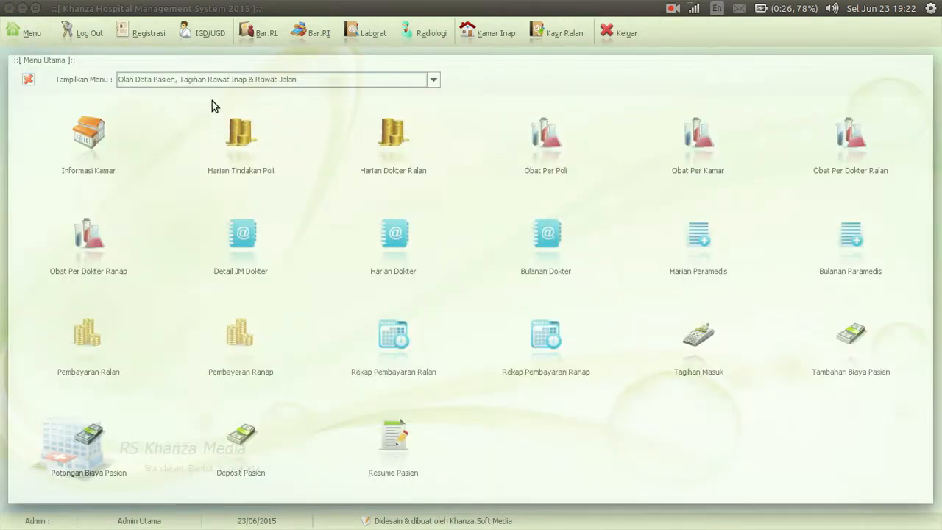
{"action": "left_click", "coordinate": [205, 83]}
{"action": "key", "text": "Down"}
{"action": "key", "text": "Down"}
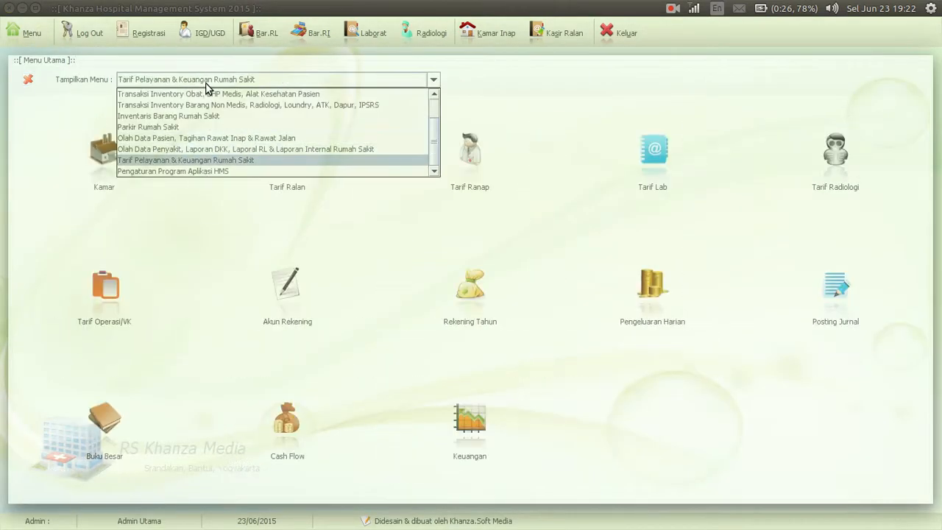
{"action": "key", "text": "Return"}
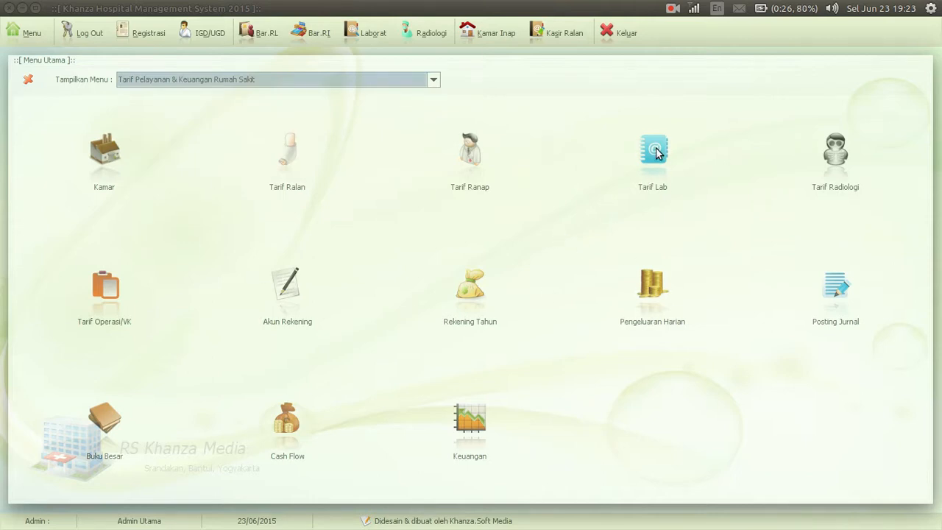
{"action": "left_click", "coordinate": [648, 173]}
Enter a new laboratory examination named Darah Rutin with payment method "-" and J.S. Rumah Sakit 10000
{"action": "left_click", "coordinate": [145, 65]}
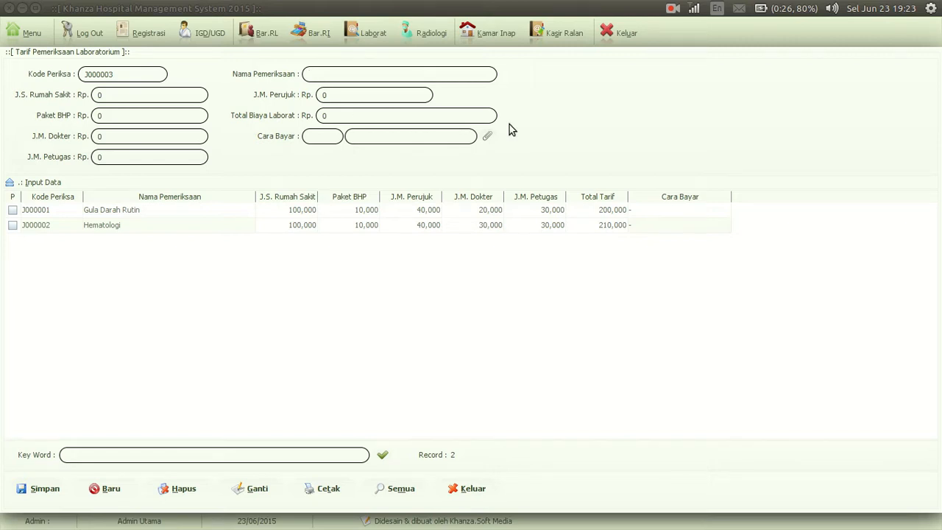
{"action": "type", "text": "Darah Rutin"}
{"action": "left_click", "coordinate": [488, 136]}
{"action": "double_click", "coordinate": [200, 131]}
{"action": "type", "text": "10000"}
{"action": "key", "text": "Return"}
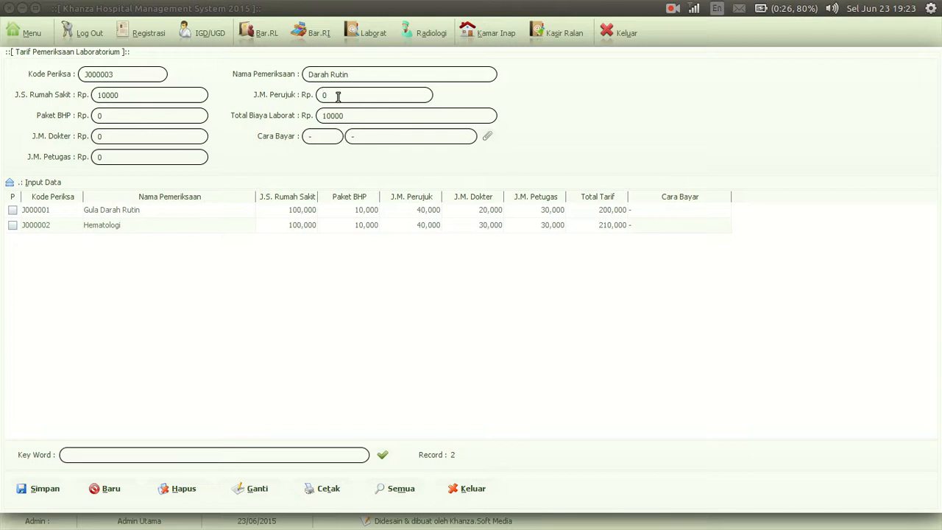
Set J.M. Perujuk to 2000, Paket BHP and J.M. Dokter to 10000, and J.M. Petugas to 30000, then save the tariff
{"action": "left_click", "coordinate": [338, 97]}
{"action": "type", "text": "000"}
{"action": "left_click", "coordinate": [153, 117]}
{"action": "type", "text": "1000"}
{"action": "left_click", "coordinate": [136, 139]}
{"action": "type", "text": "1000"}
{"action": "left_click", "coordinate": [136, 156]}
{"action": "type", "text": "30000"}
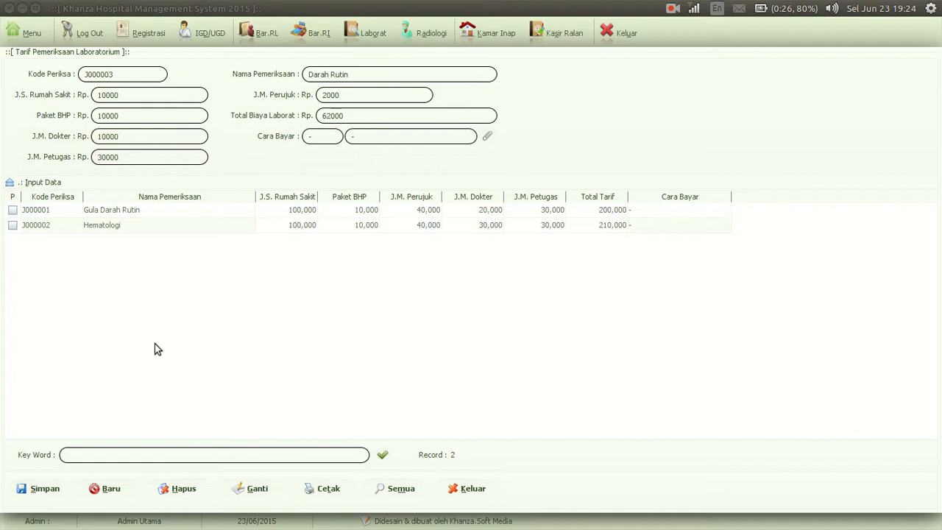
{"action": "left_click", "coordinate": [40, 488]}
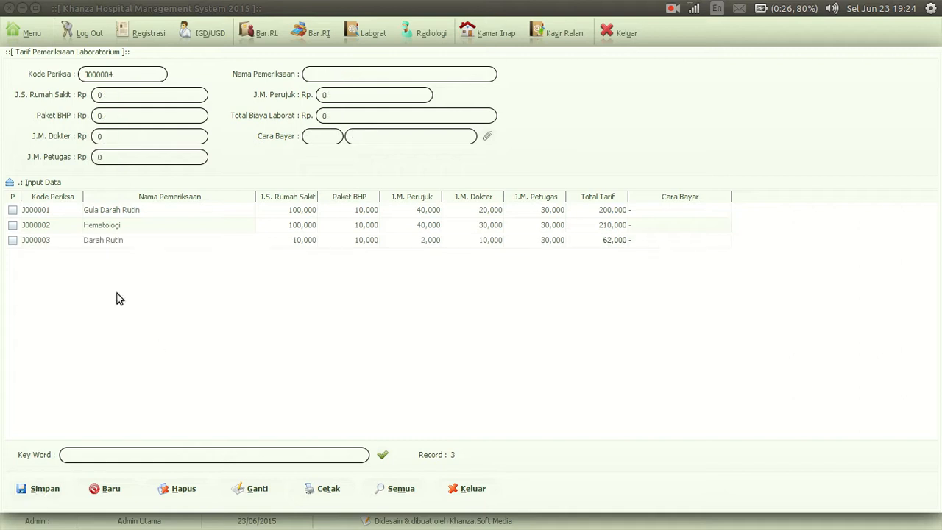
Open the laboratory template of the Darah Rutin examination and add two blank item rows
{"action": "left_click", "coordinate": [143, 248]}
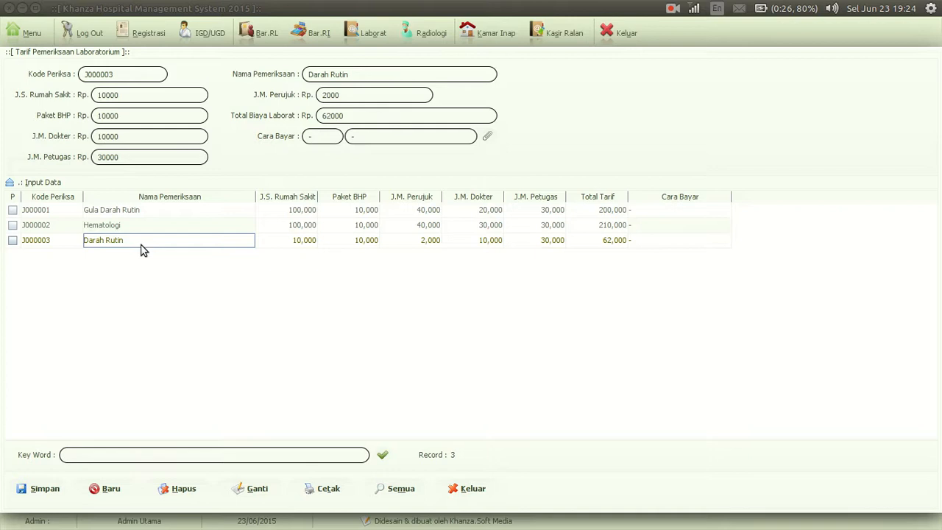
{"action": "right_click", "coordinate": [109, 243]}
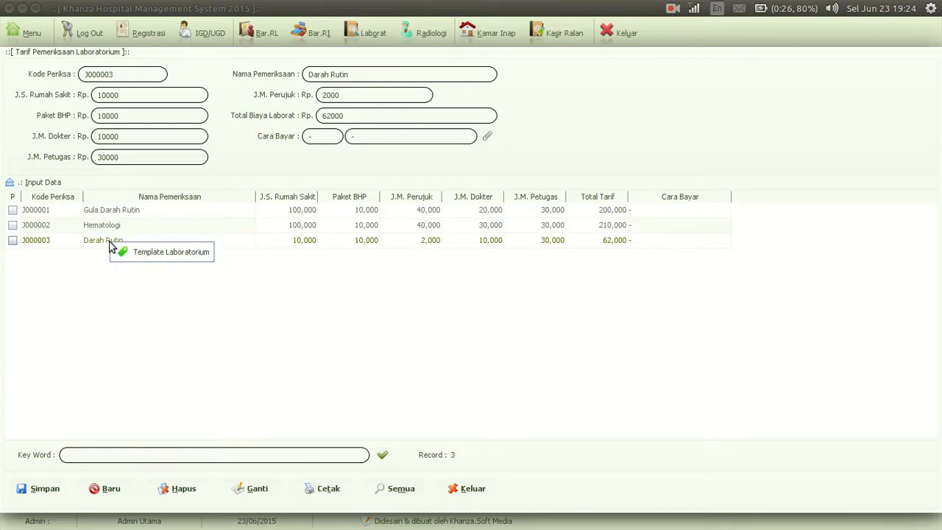
{"action": "left_click", "coordinate": [160, 252]}
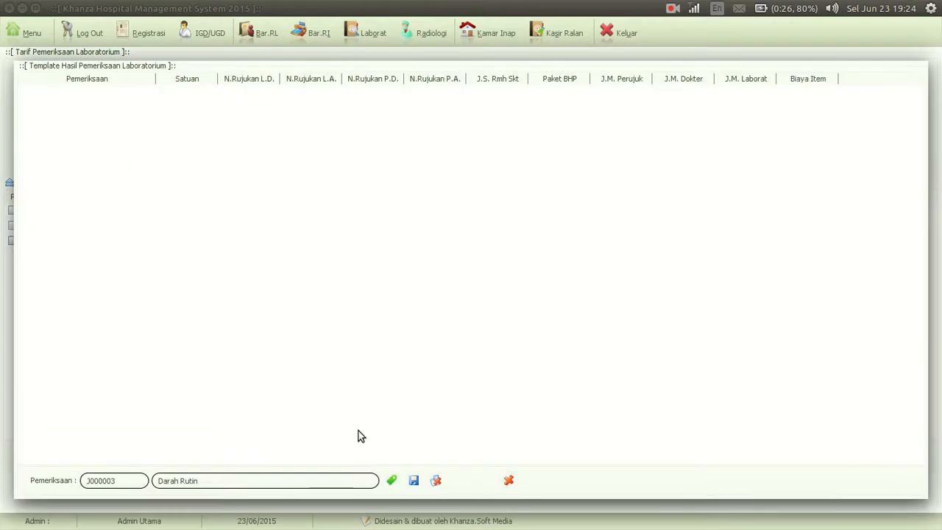
{"action": "left_click", "coordinate": [393, 481]}
{"action": "left_click", "coordinate": [392, 480]}
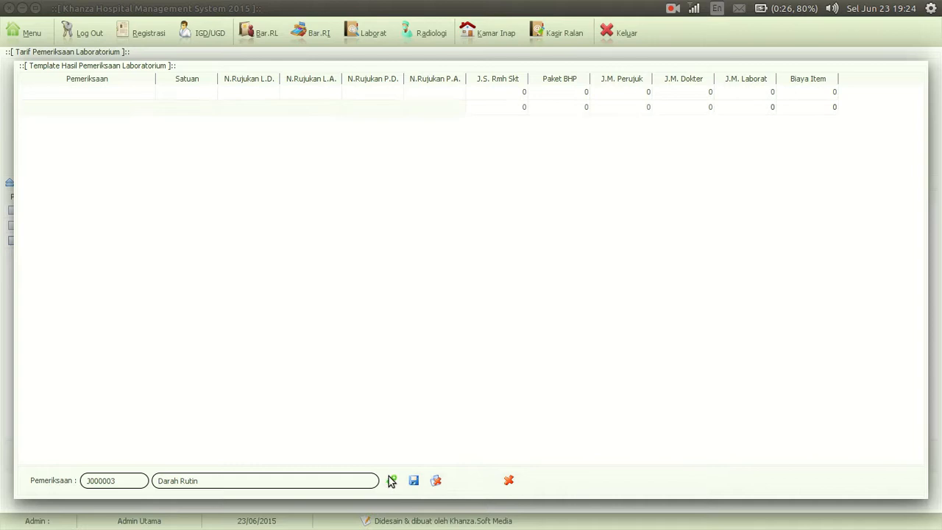
Enter Hemoglobin as the examination name in the template's first row
{"action": "double_click", "coordinate": [105, 100]}
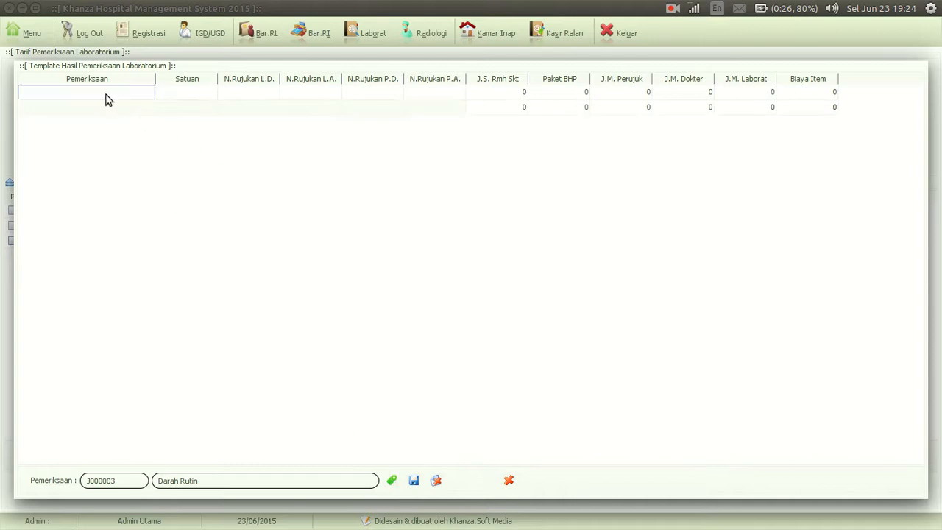
{"action": "type", "text": "Hemoglobin"}
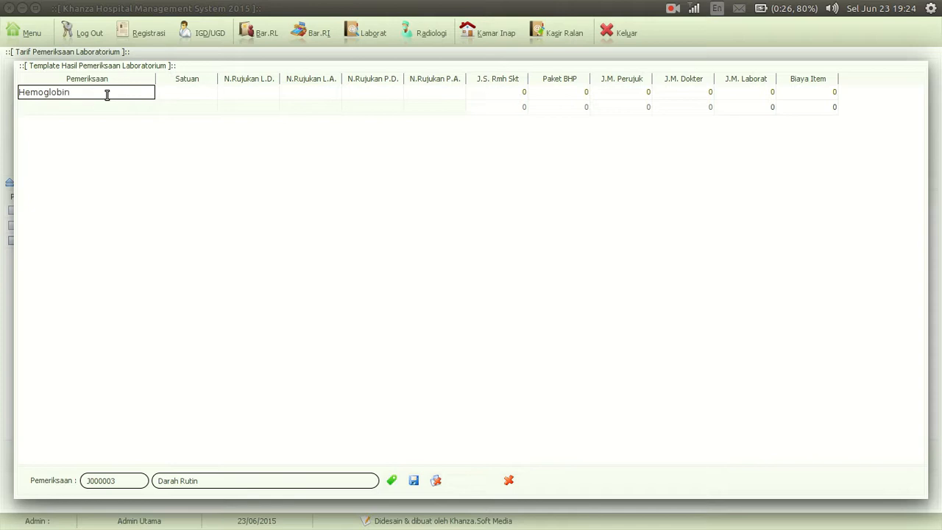
{"action": "key", "text": "Tab"}
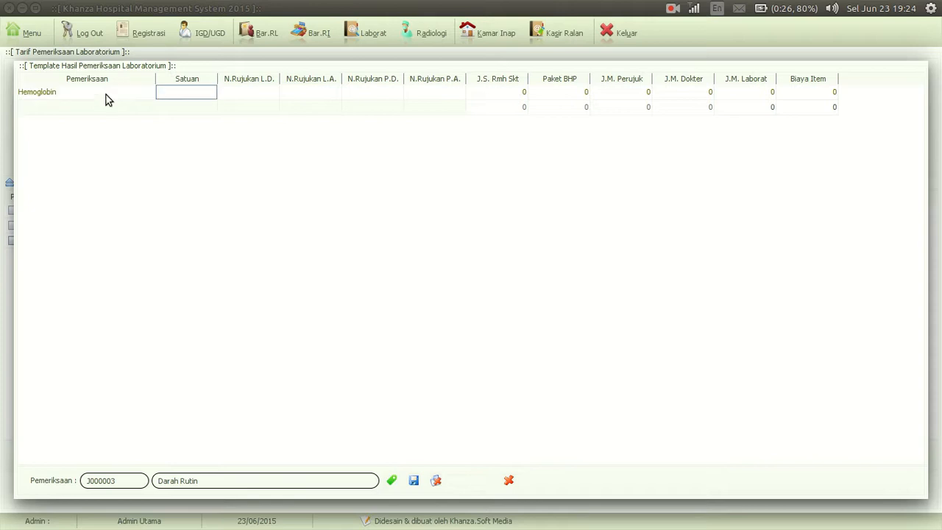
{"action": "key", "text": "Tab"}
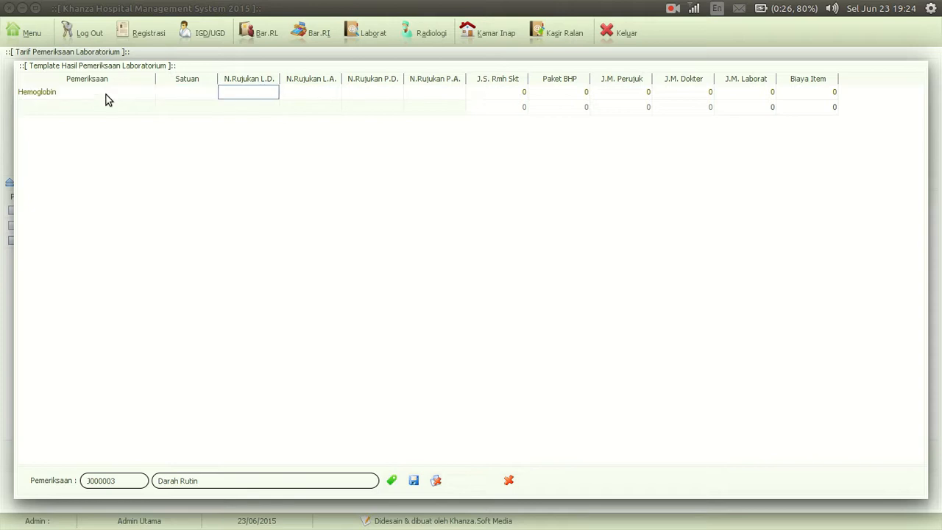
{"action": "key", "text": "Tab"}
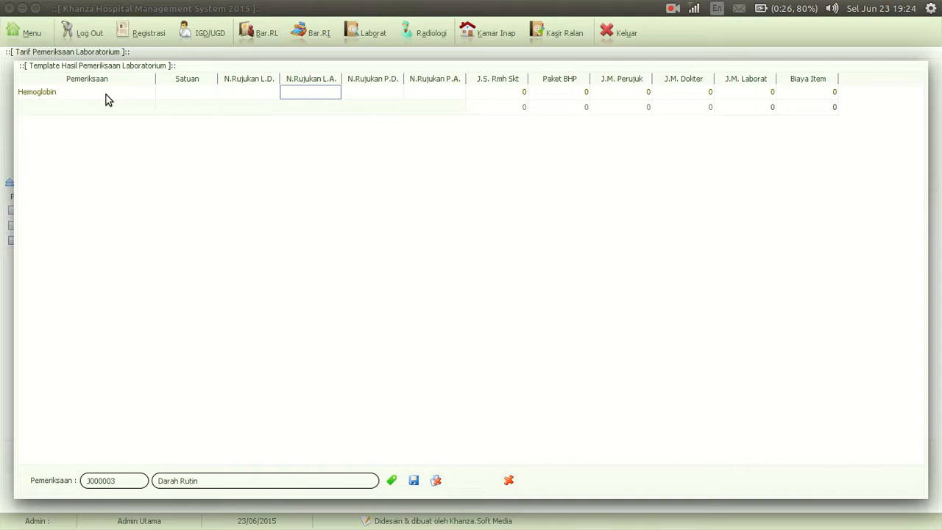
{"action": "key", "text": "Tab"}
{"action": "key", "text": "Tab"}
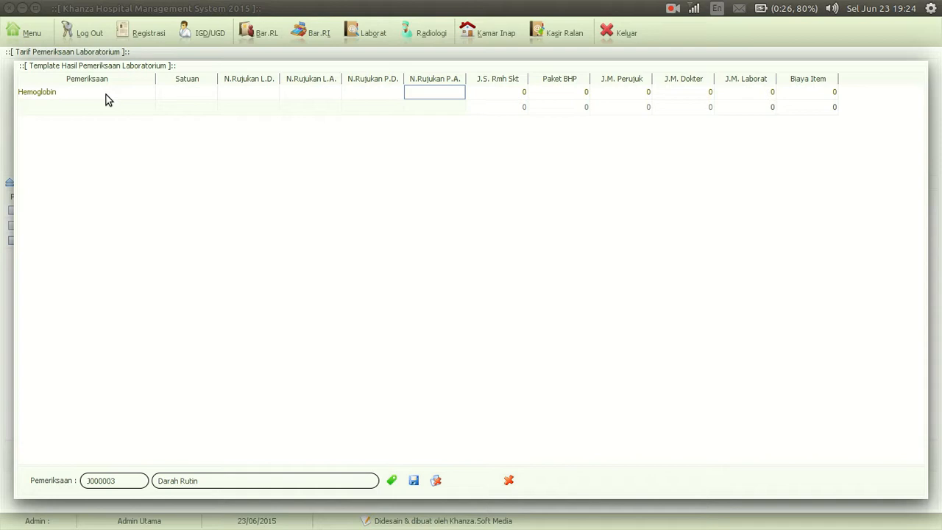
{"action": "key", "text": "Tab"}
{"action": "key", "text": "Tab"}
{"action": "key", "text": "Tab"}
{"action": "key", "text": "Tab"}
{"action": "key", "text": "Tab"}
{"action": "key", "text": "Tab"}
Enter Gula Darah as the examination name in the second row, then save and close the Darah Rutin template
{"action": "key", "text": "Down"}
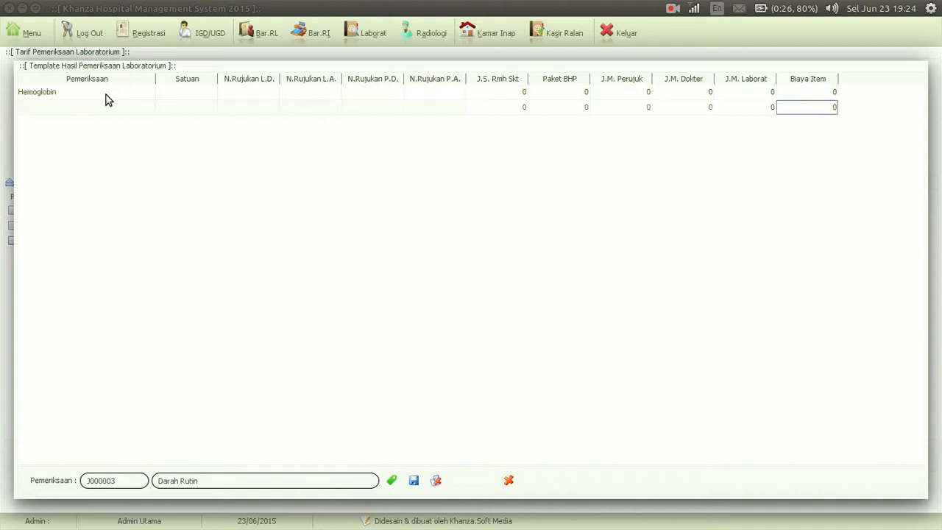
{"action": "key", "text": "Home"}
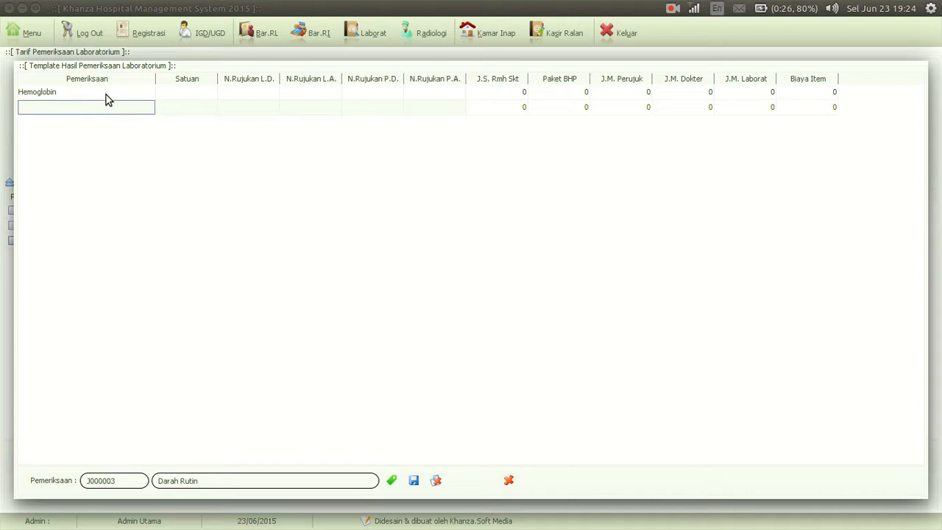
{"action": "type", "text": "Gula Dar"}
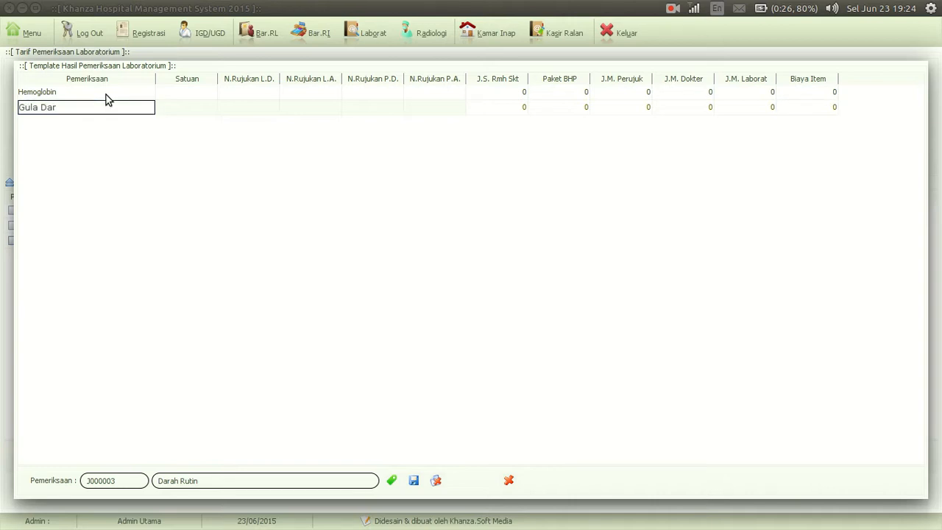
{"action": "key", "text": "Tab"}
{"action": "key", "text": "Tab"}
{"action": "key", "text": "Tab"}
{"action": "key", "text": "Tab"}
{"action": "key", "text": "Tab"}
{"action": "key", "text": "Tab"}
{"action": "key", "text": "Tab"}
{"action": "key", "text": "Tab"}
{"action": "key", "text": "Tab"}
{"action": "key", "text": "Tab"}
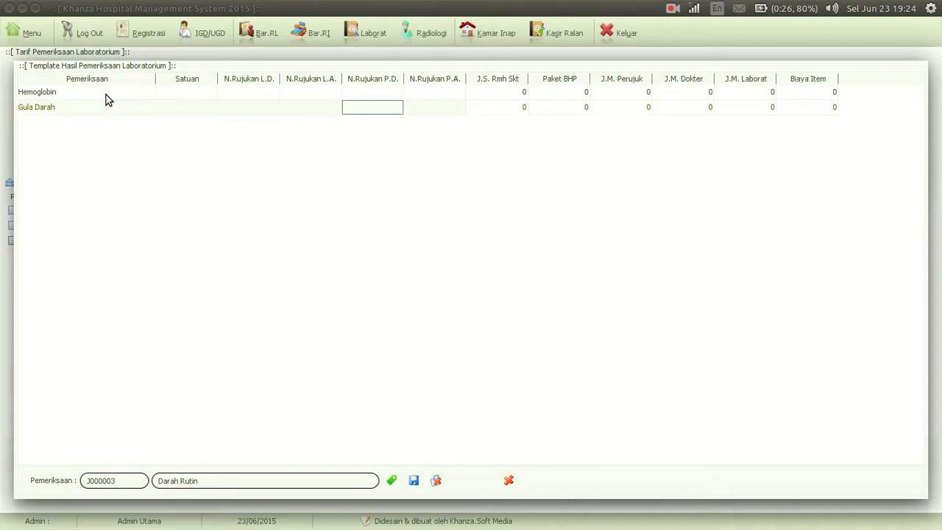
{"action": "key", "text": "Tab"}
{"action": "key", "text": "Tab"}
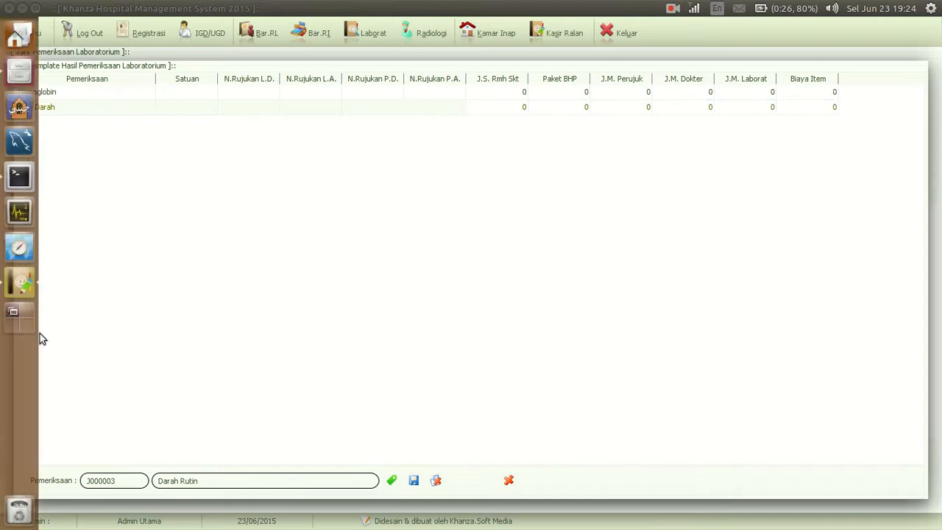
{"action": "left_click", "coordinate": [413, 481]}
{"action": "left_click", "coordinate": [456, 302]}
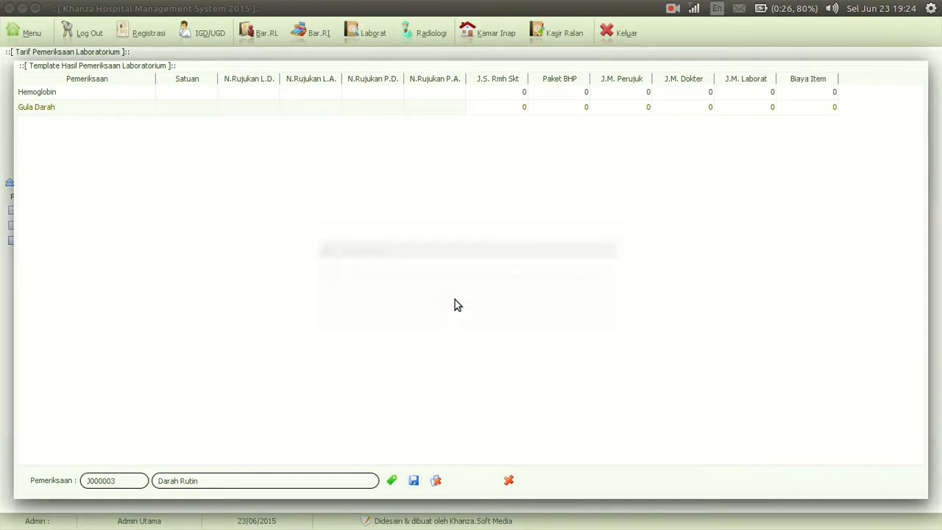
{"action": "left_click", "coordinate": [510, 478]}
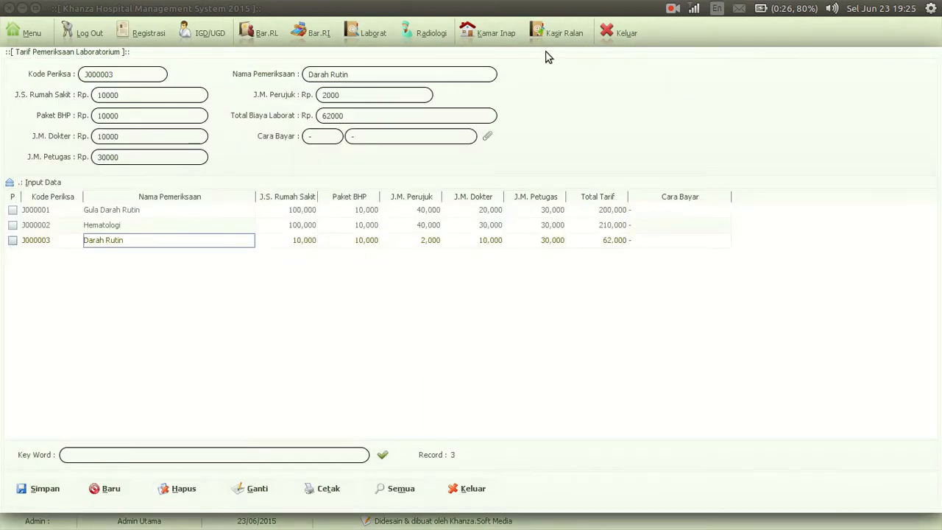
Open Periksa Lab for the Mawar inpatient in Kamar Inap and select the Darah Rutin examination
{"action": "left_click", "coordinate": [497, 34]}
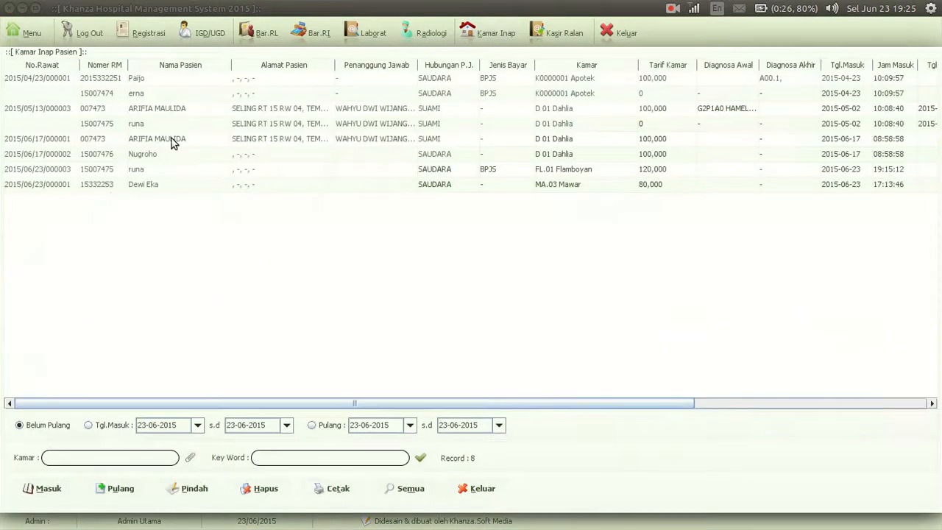
{"action": "left_click", "coordinate": [102, 187]}
{"action": "right_click", "coordinate": [102, 187]}
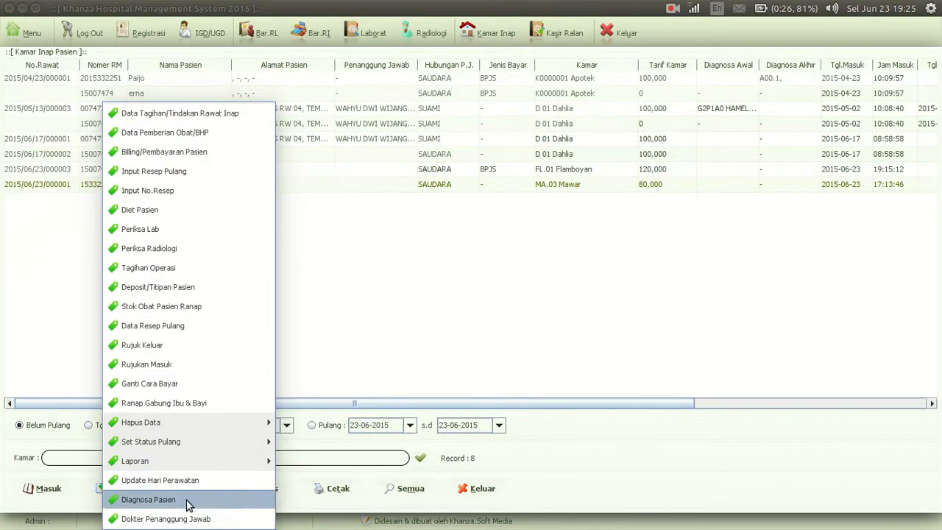
{"action": "left_click", "coordinate": [174, 232]}
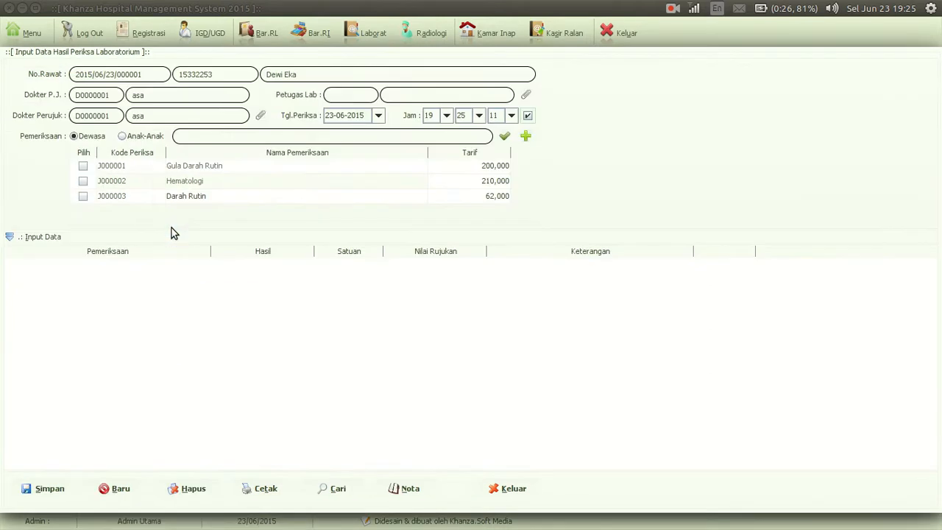
{"action": "left_click", "coordinate": [83, 196]}
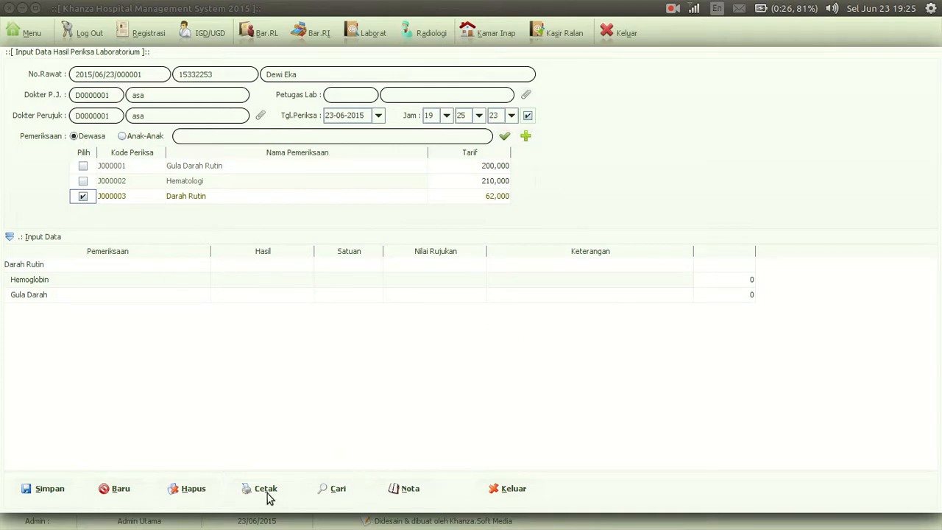
Assign the listed laboratory officer to the Darah Rutin examination, and preview and close its printed laboratory result
{"action": "left_click", "coordinate": [526, 95]}
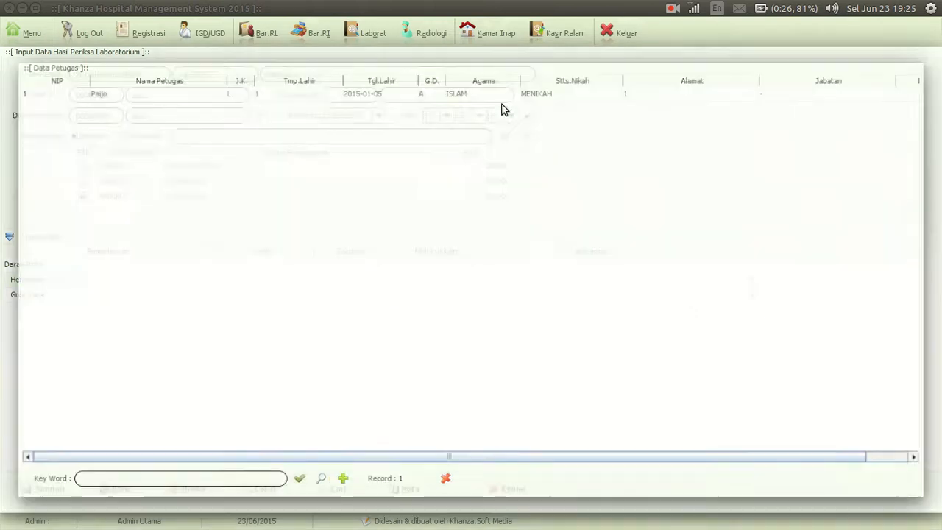
{"action": "double_click", "coordinate": [128, 94]}
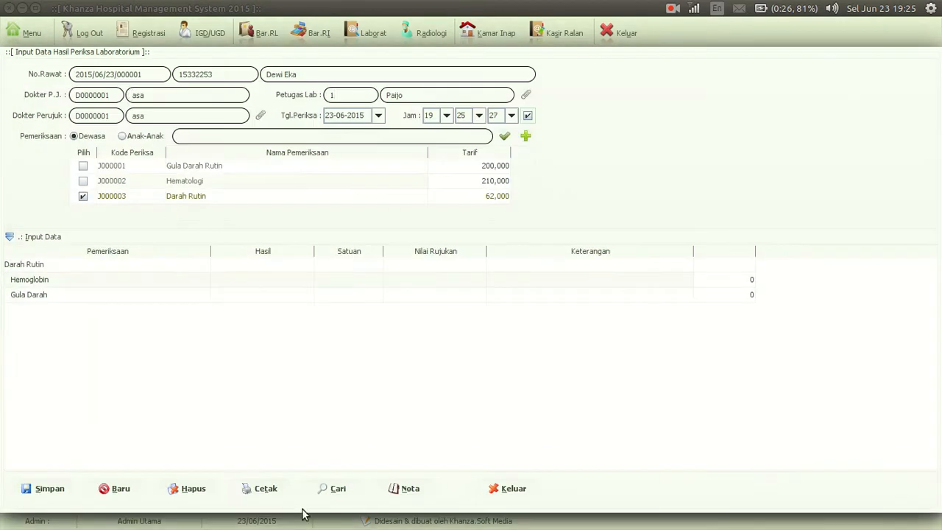
{"action": "left_click", "coordinate": [264, 489]}
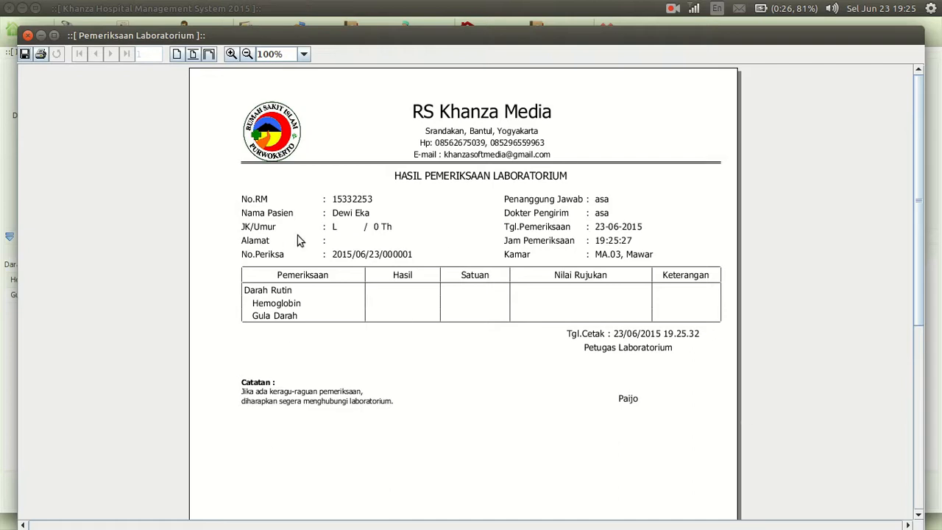
{"action": "left_click", "coordinate": [28, 36]}
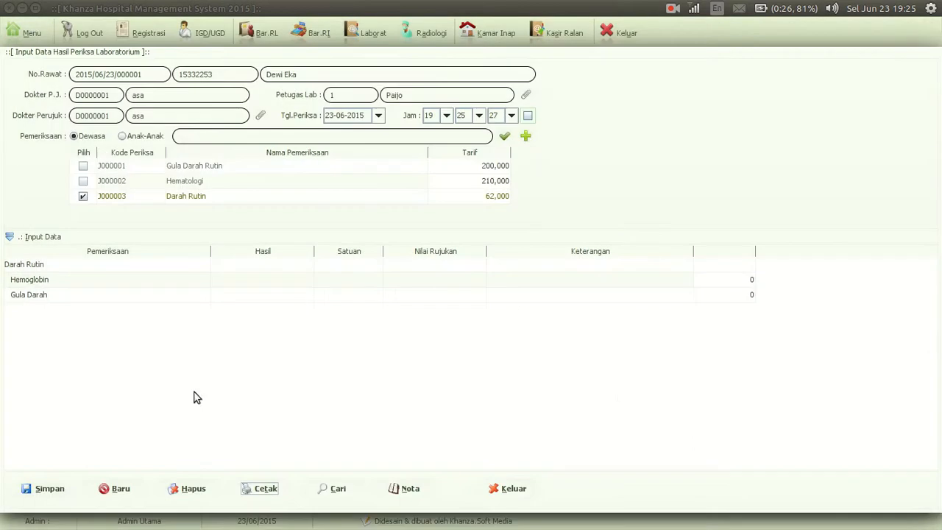
Save the Darah Rutin examination for the Mawar inpatient and close the laboratory input form
{"action": "left_click", "coordinate": [43, 496]}
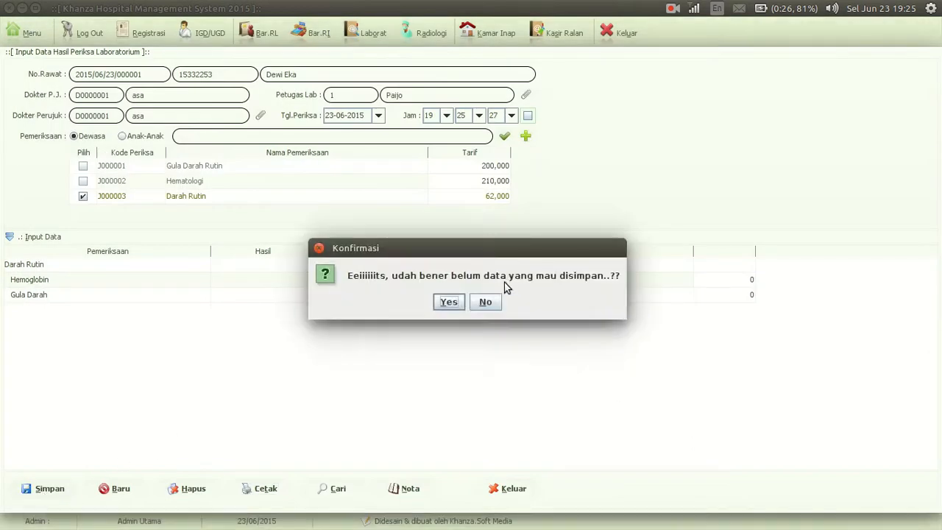
{"action": "left_click", "coordinate": [449, 302]}
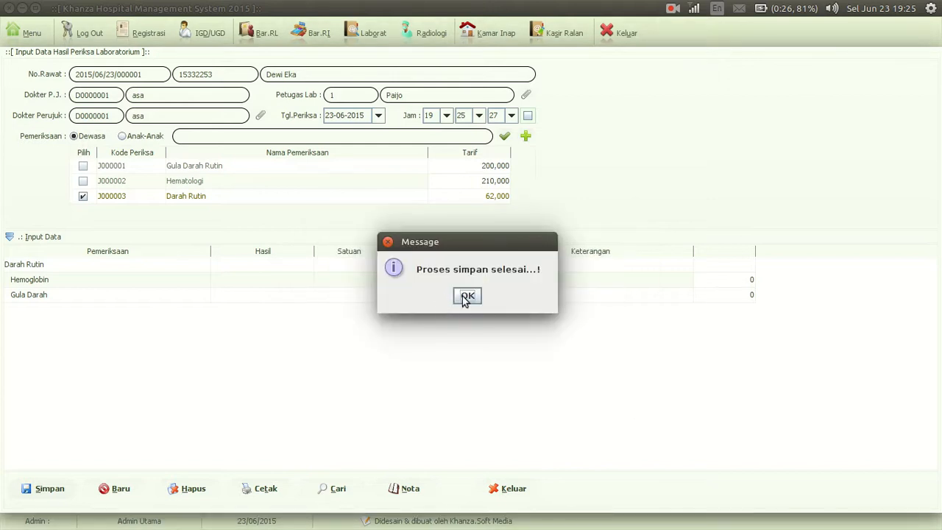
{"action": "left_click", "coordinate": [467, 295]}
{"action": "left_click", "coordinate": [513, 489]}
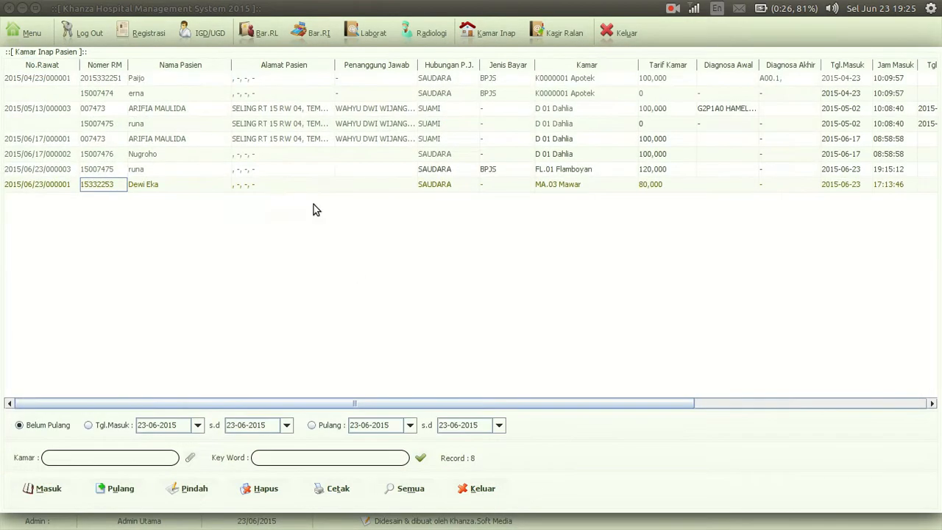
Open the Mawar inpatient's bill from Kamar Inap to check the Darah Rutin charge, and return to the empty home screen
{"action": "double_click", "coordinate": [188, 184]}
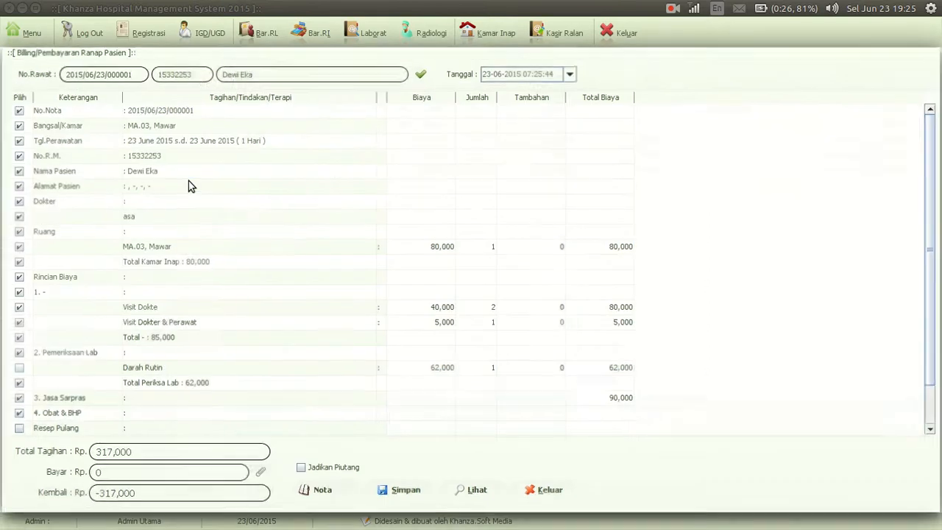
{"action": "left_click", "coordinate": [525, 276]}
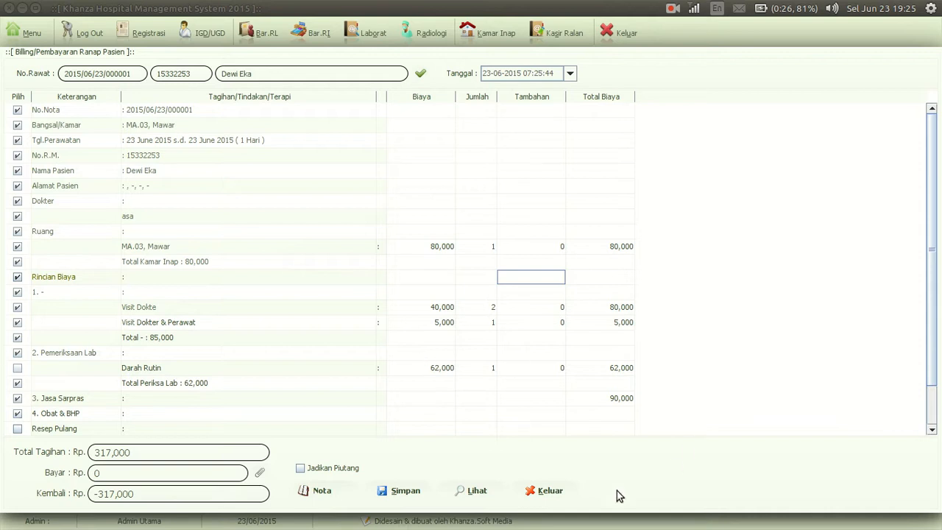
{"action": "left_click", "coordinate": [30, 35]}
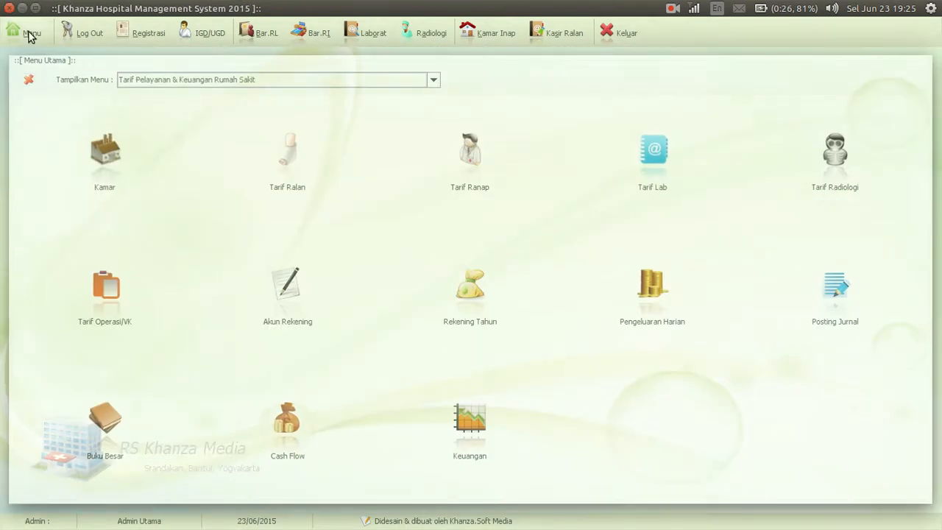
{"action": "left_click", "coordinate": [28, 80]}
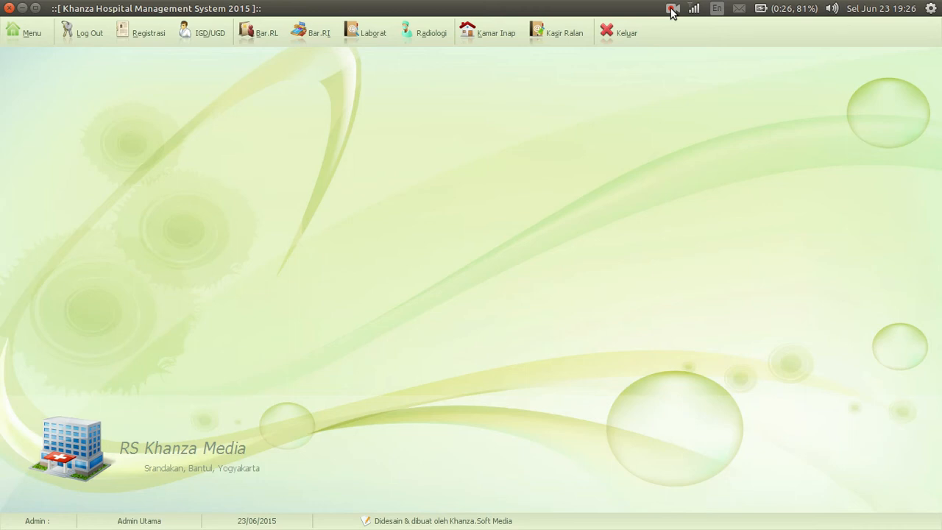
{"action": "left_click", "coordinate": [672, 8]}
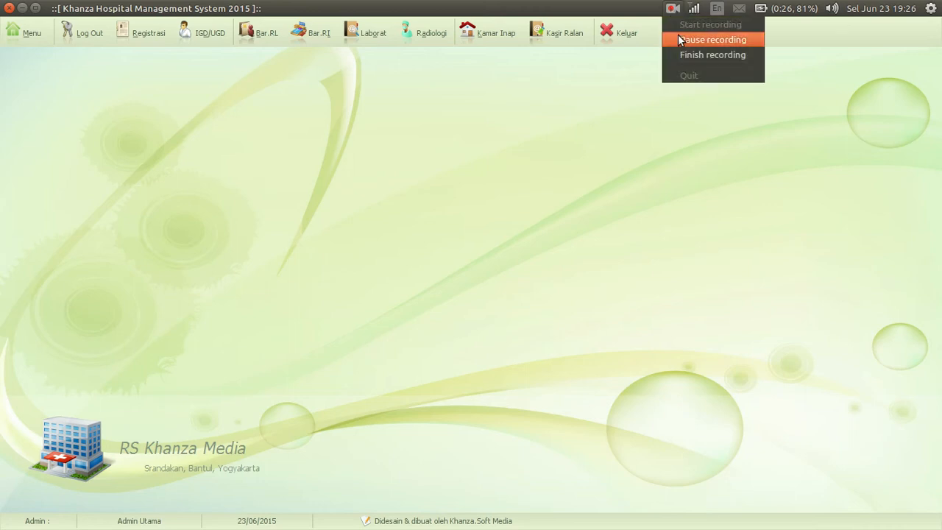